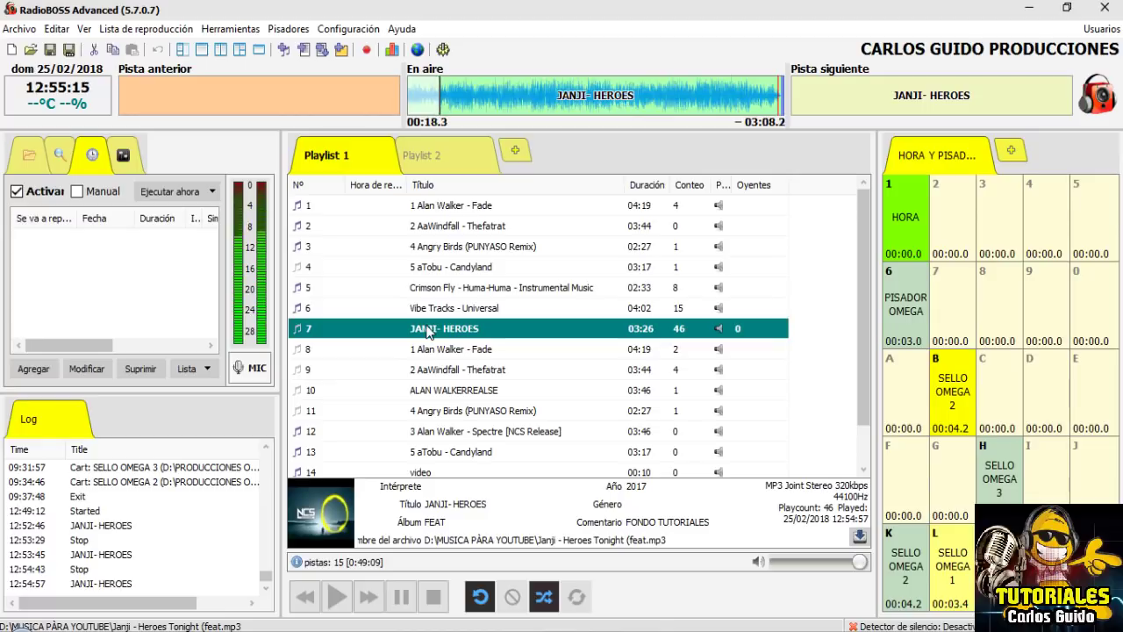
Switch to the browser and read the viewer comments about the audio problem under the RADIOBOOS 5.7.0.4 YouTube video.
{"action": "key", "text": "alt+Tab"}
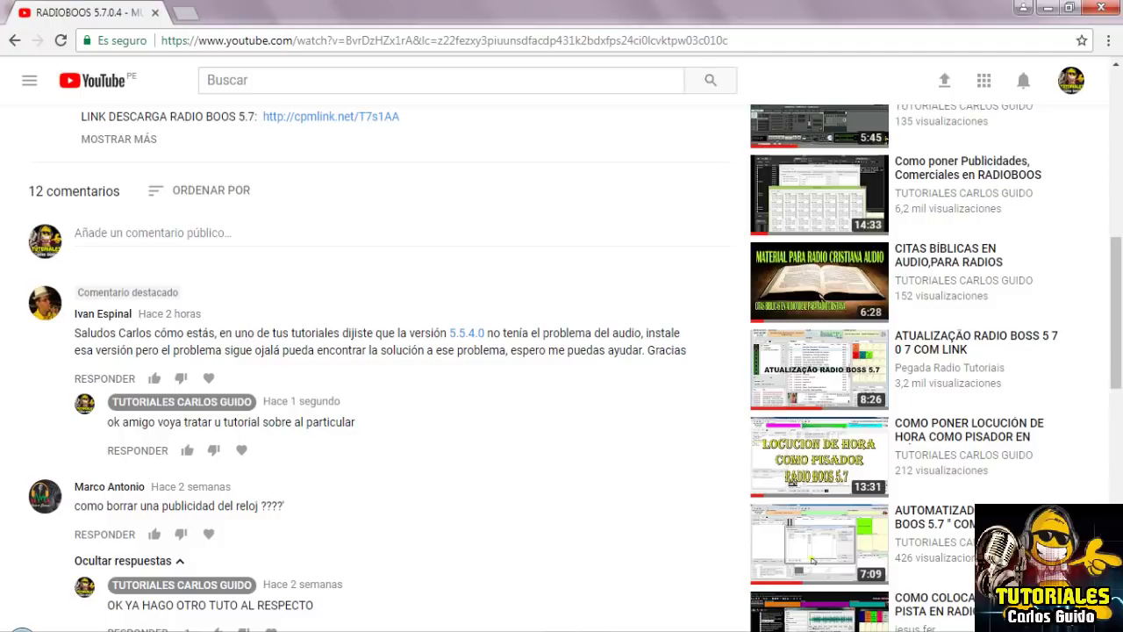
{"action": "scroll", "coordinate": [431, 446], "scroll_direction": "up", "scroll_amount": 8}
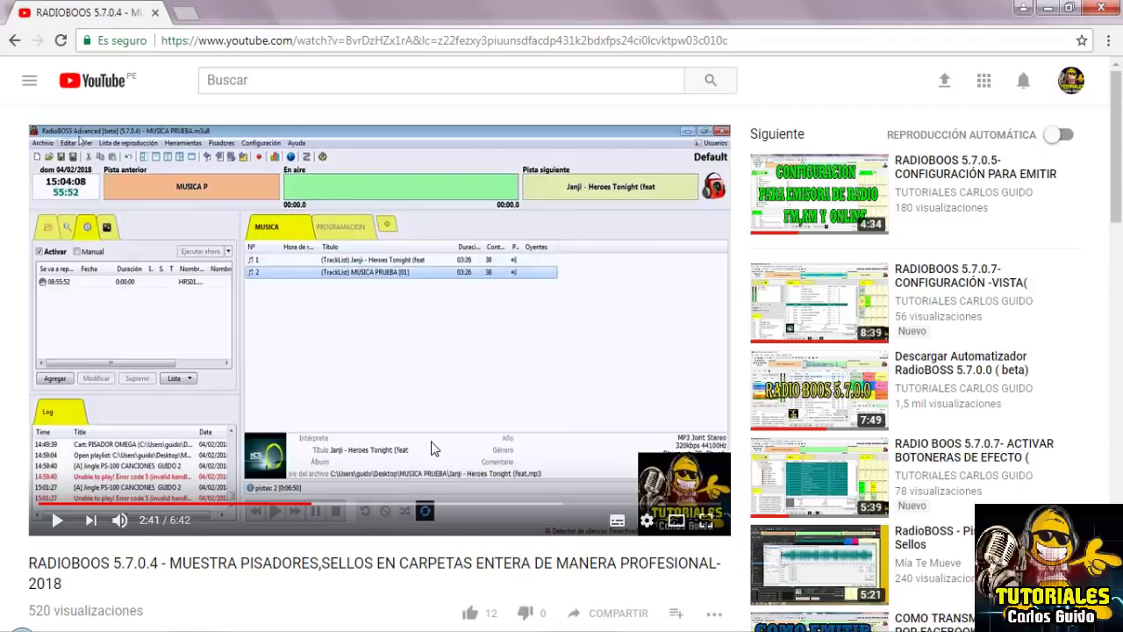
{"action": "scroll", "coordinate": [431, 449], "scroll_direction": "down", "scroll_amount": 5}
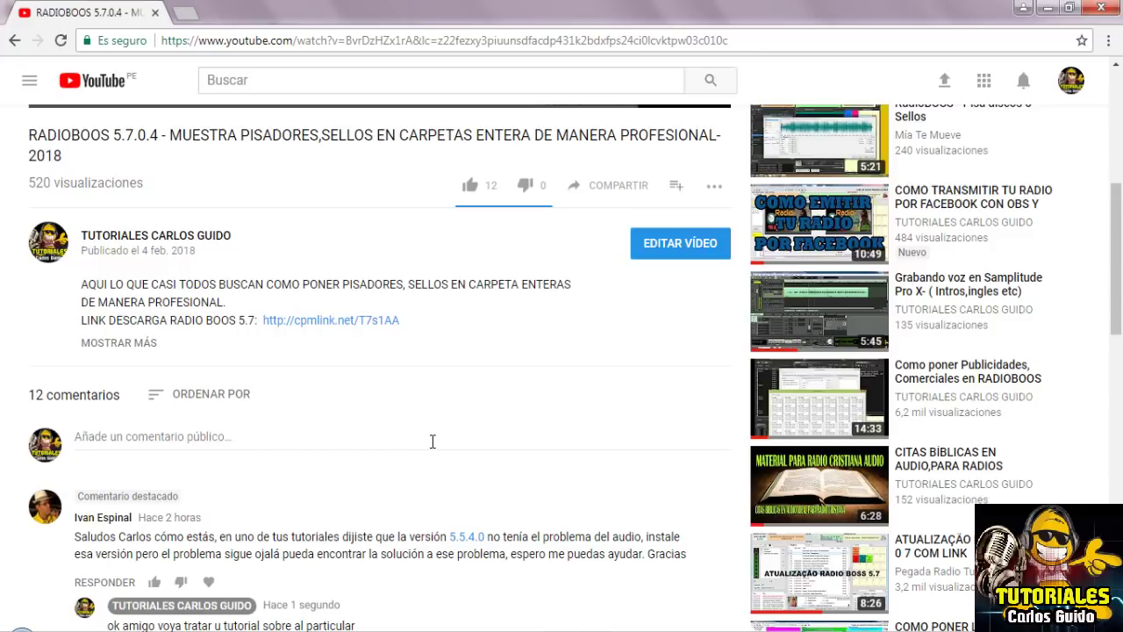
{"action": "scroll", "coordinate": [432, 441], "scroll_direction": "up", "scroll_amount": 4}
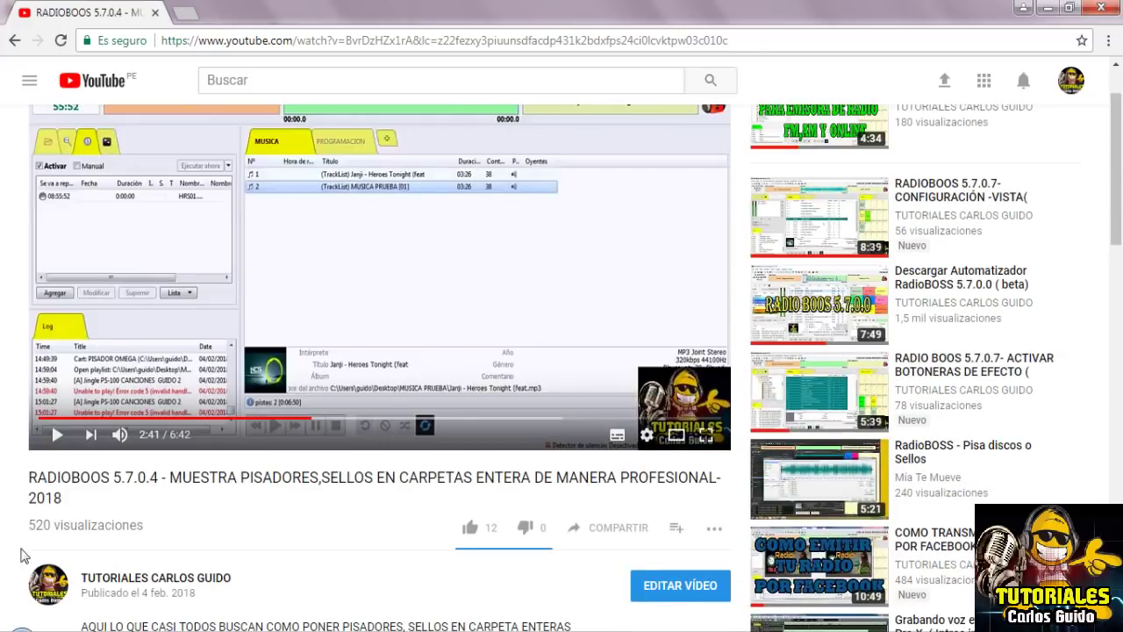
{"action": "scroll", "coordinate": [366, 456], "scroll_direction": "down", "scroll_amount": 3}
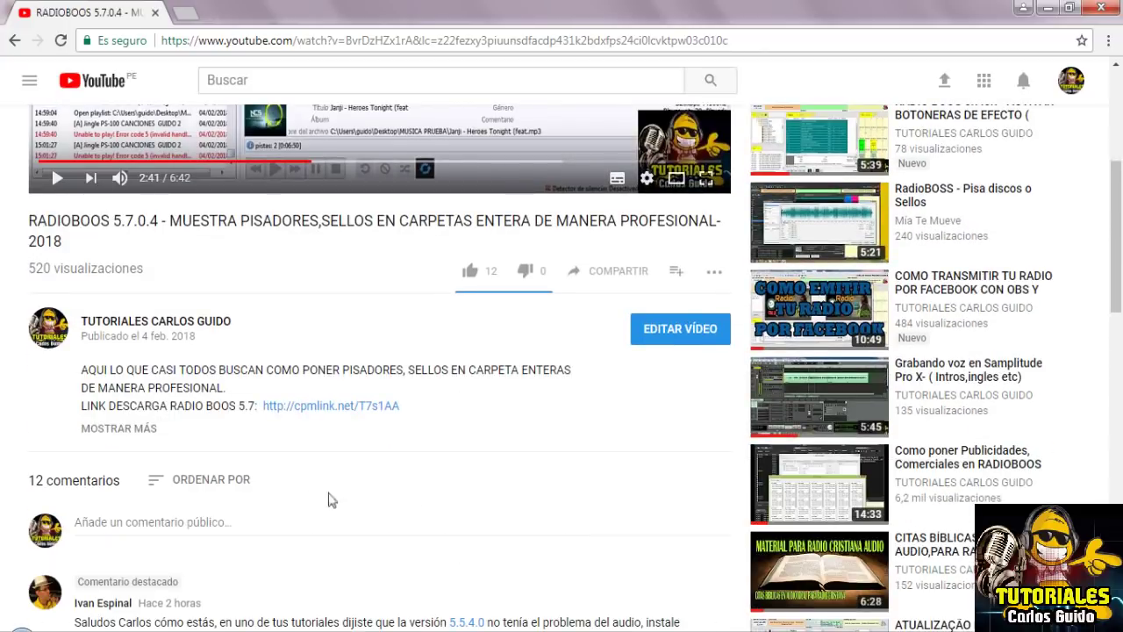
{"action": "scroll", "coordinate": [328, 496], "scroll_direction": "down", "scroll_amount": 2}
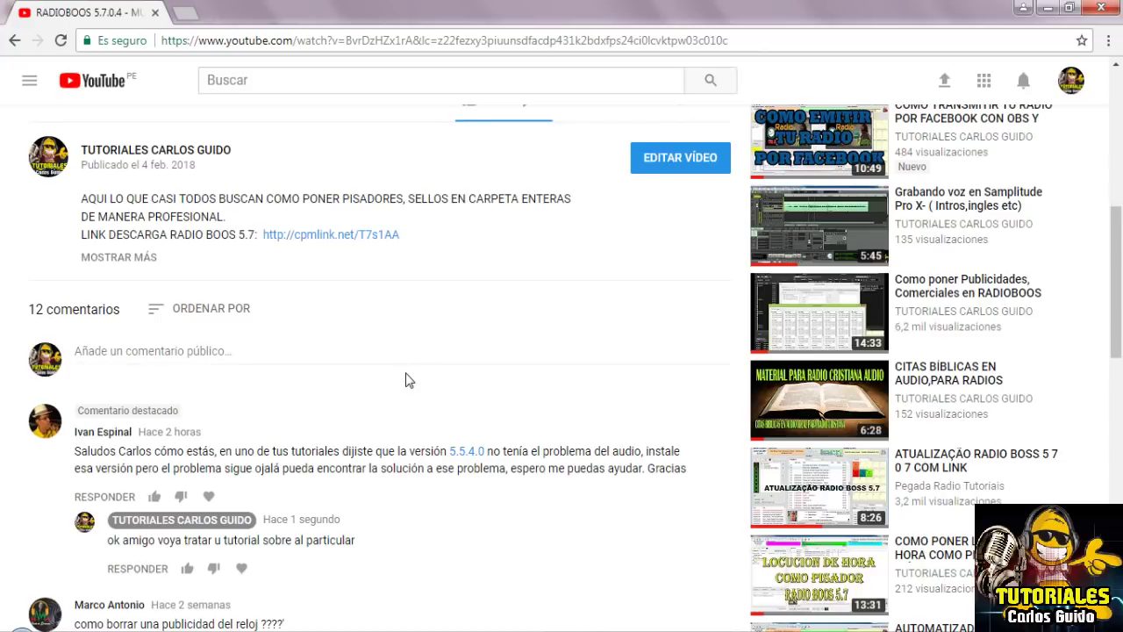
{"action": "scroll", "coordinate": [406, 379], "scroll_direction": "down", "scroll_amount": 1}
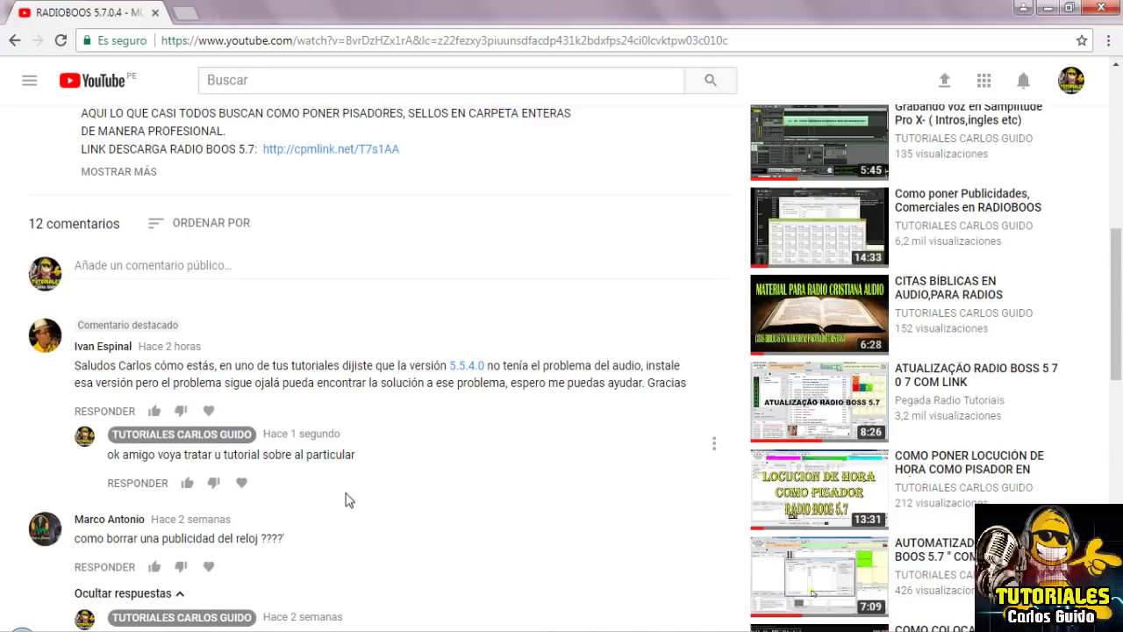
{"action": "scroll", "coordinate": [349, 501], "scroll_direction": "down", "scroll_amount": 1}
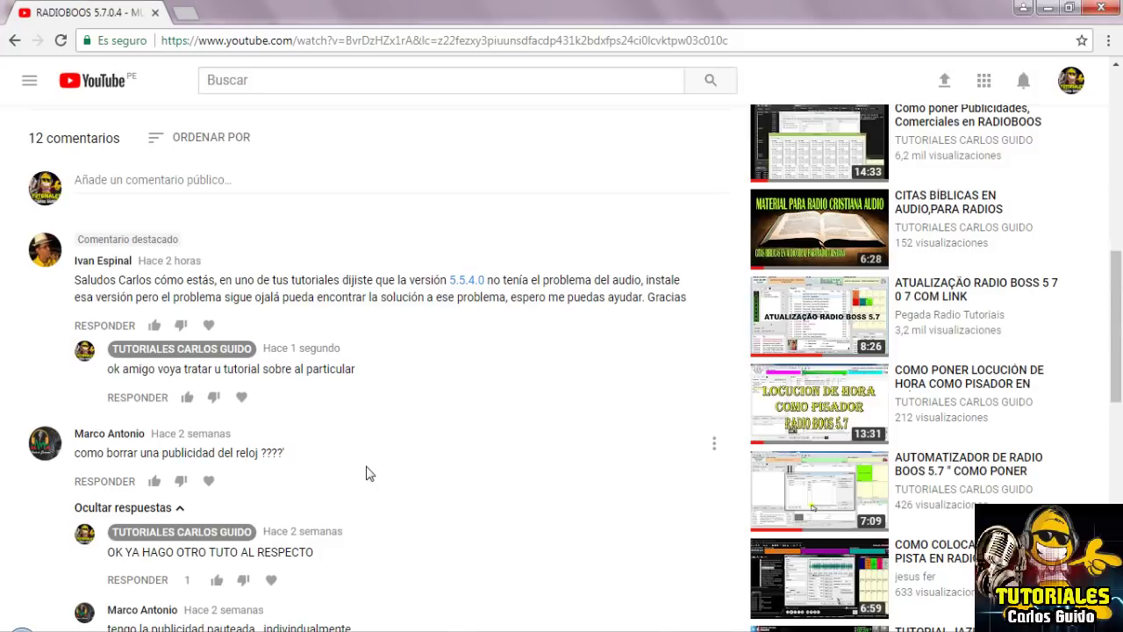
{"action": "scroll", "coordinate": [360, 474], "scroll_direction": "down", "scroll_amount": 3}
{"action": "scroll", "coordinate": [211, 515], "scroll_direction": "down", "scroll_amount": 5}
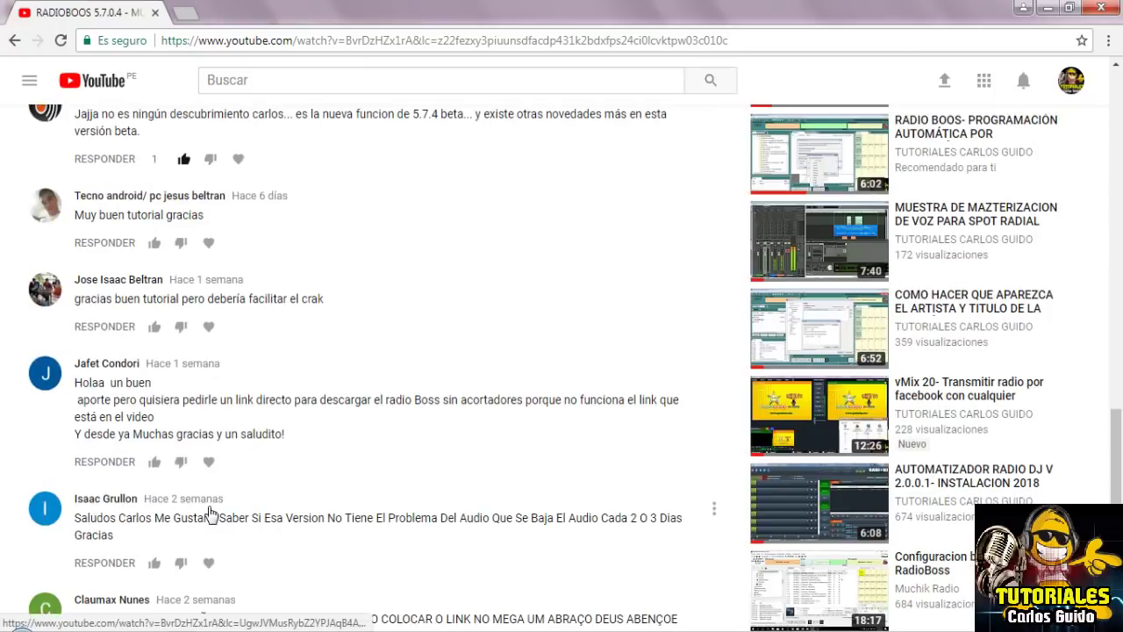
{"action": "scroll", "coordinate": [211, 515], "scroll_direction": "down", "scroll_amount": 3}
{"action": "scroll", "coordinate": [211, 516], "scroll_direction": "up", "scroll_amount": 15}
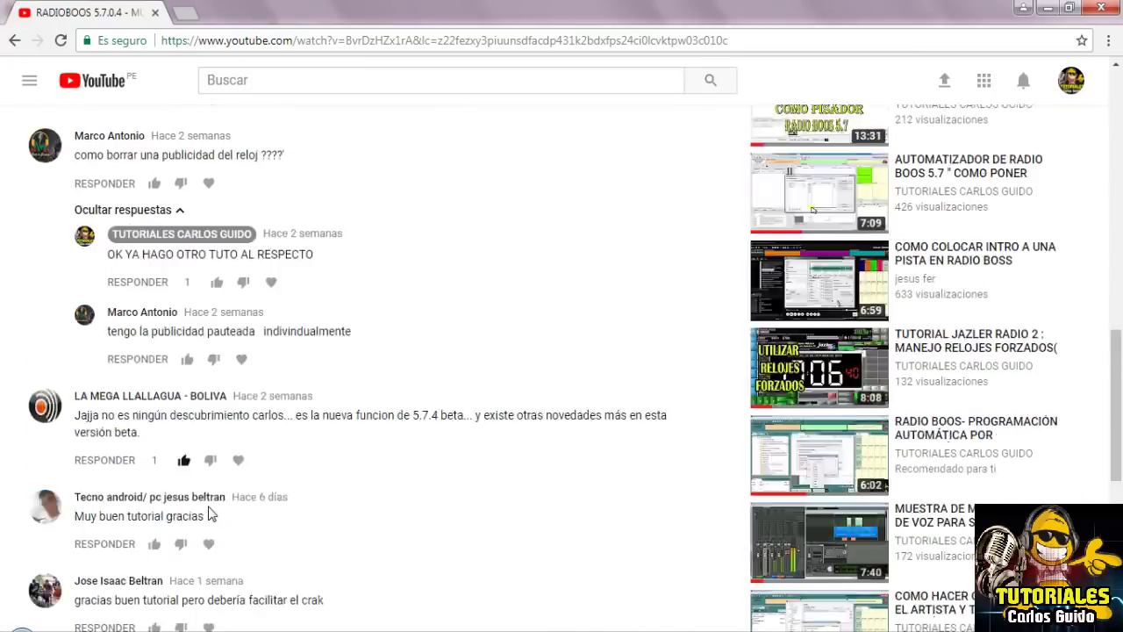
{"action": "scroll", "coordinate": [210, 513], "scroll_direction": "down", "scroll_amount": 2}
{"action": "scroll", "coordinate": [211, 515], "scroll_direction": "up", "scroll_amount": 4}
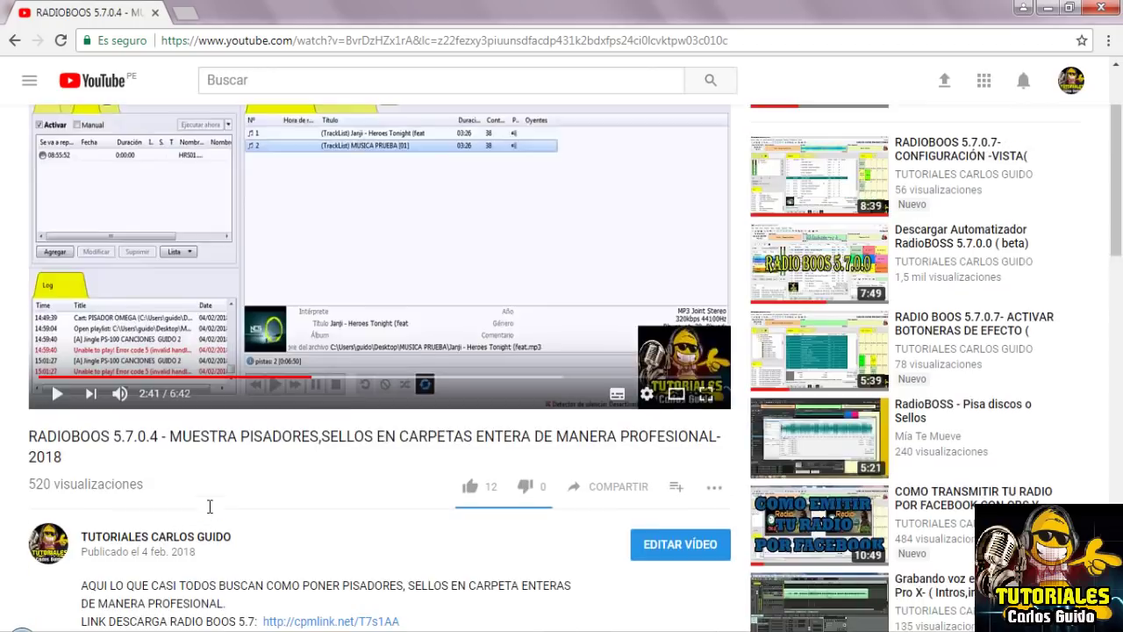
{"action": "scroll", "coordinate": [211, 509], "scroll_direction": "down", "scroll_amount": 5}
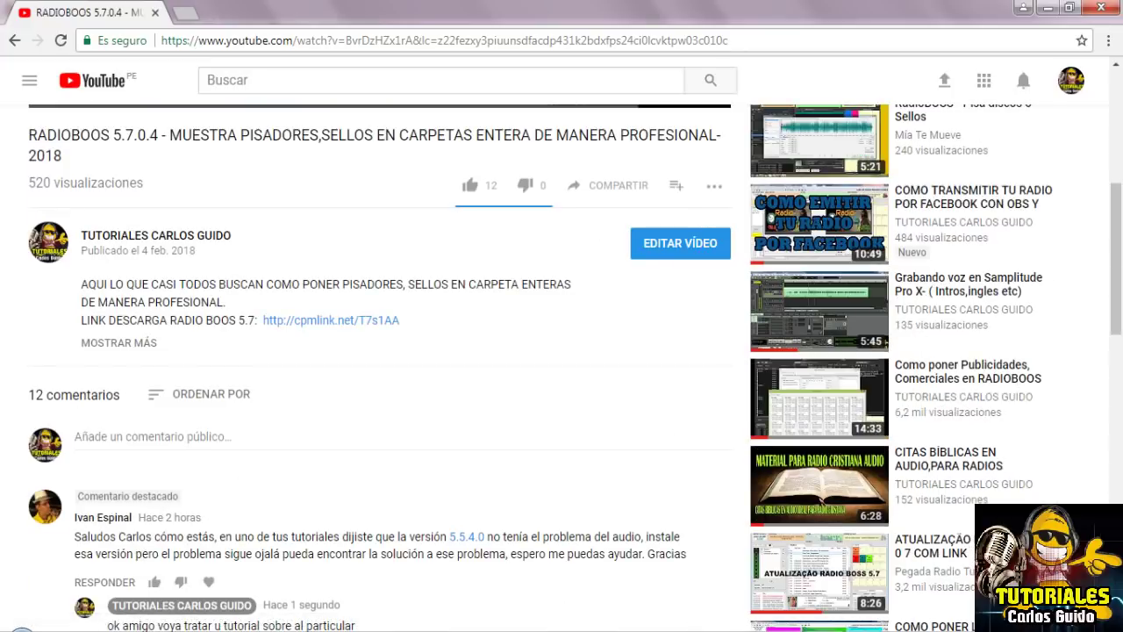
Switch to RadioBOSS and set the main audio card's sample rate to 48000 Hz in the playback settings.
{"action": "left_click", "coordinate": [566, 626]}
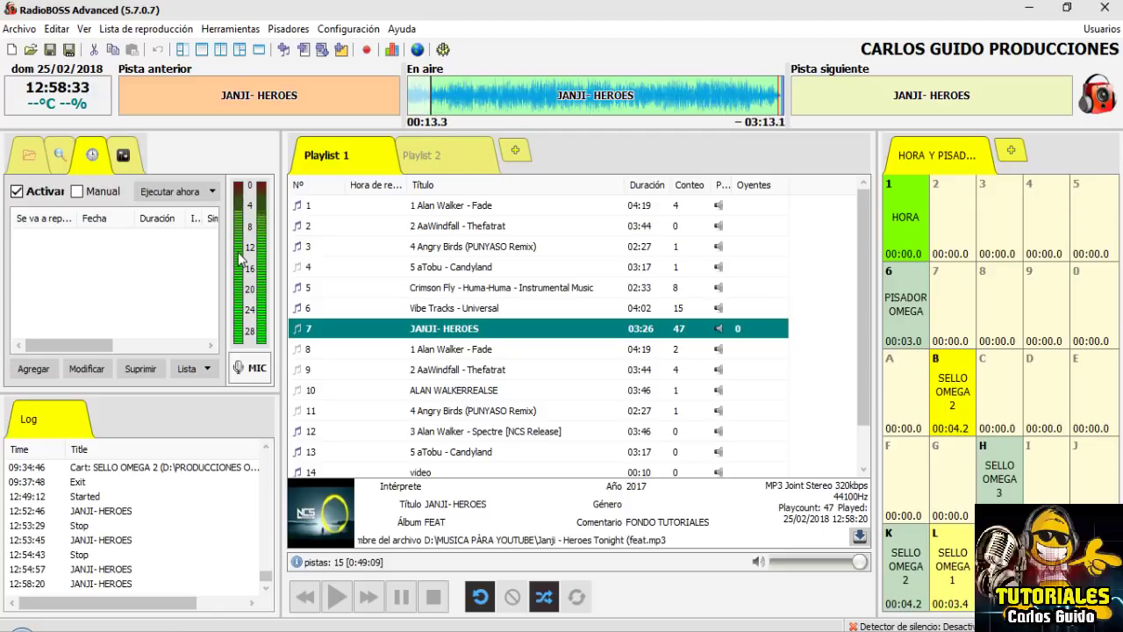
{"action": "left_click", "coordinate": [443, 50]}
{"action": "left_click", "coordinate": [371, 159]}
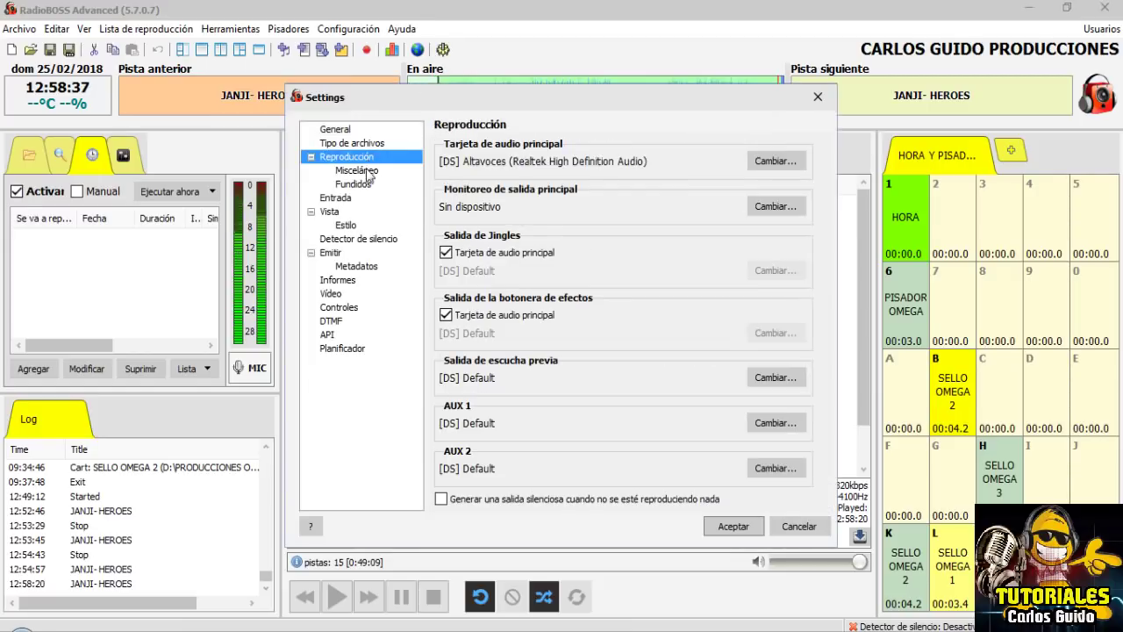
{"action": "left_click", "coordinate": [759, 165]}
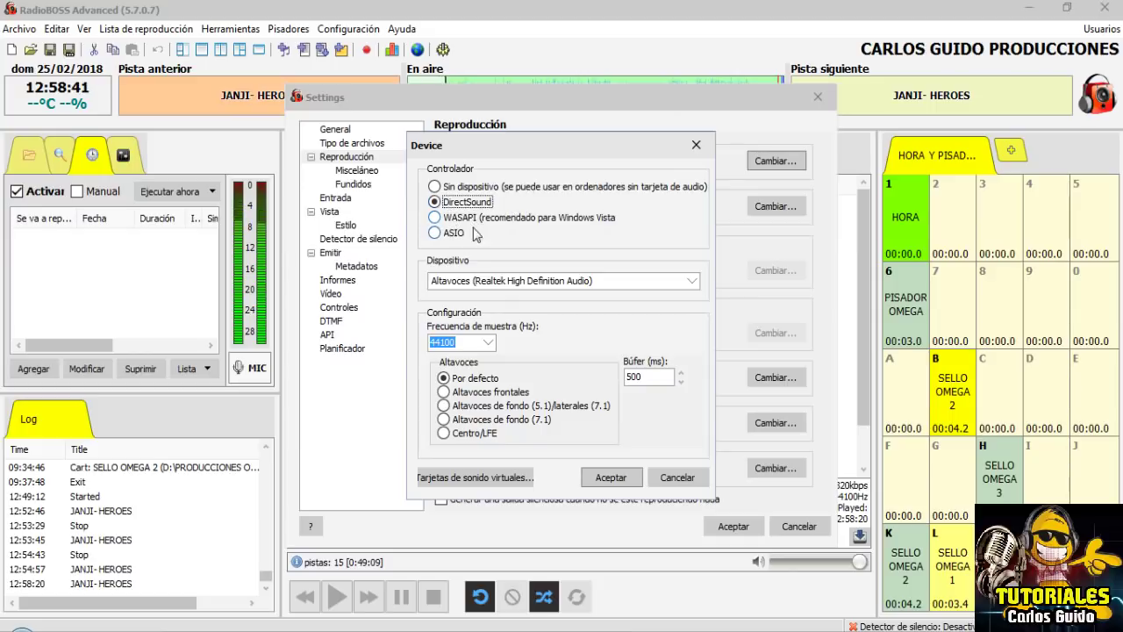
{"action": "left_click", "coordinate": [488, 342]}
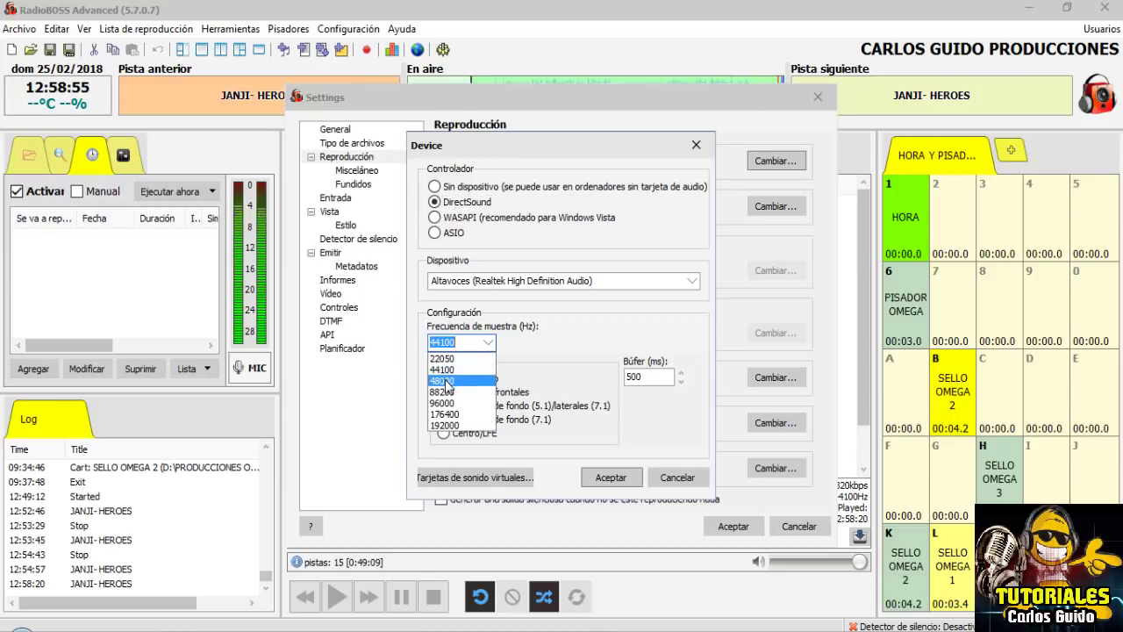
{"action": "left_click", "coordinate": [539, 348]}
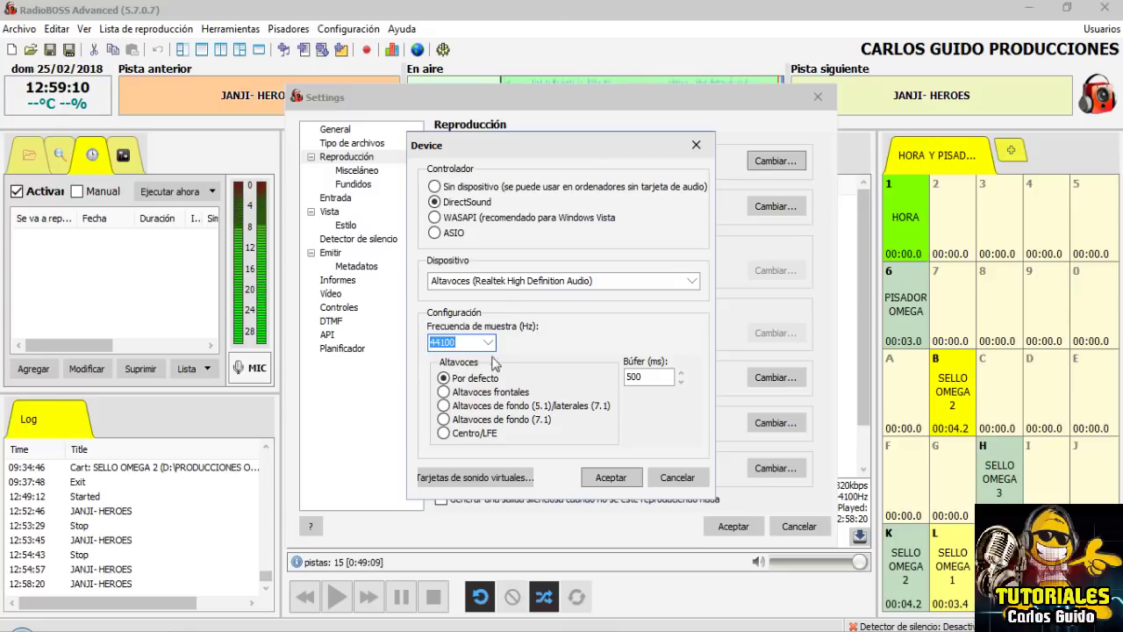
{"action": "left_click", "coordinate": [490, 343]}
{"action": "left_click", "coordinate": [446, 380]}
{"action": "left_click", "coordinate": [610, 477]}
{"action": "left_click", "coordinate": [733, 526]}
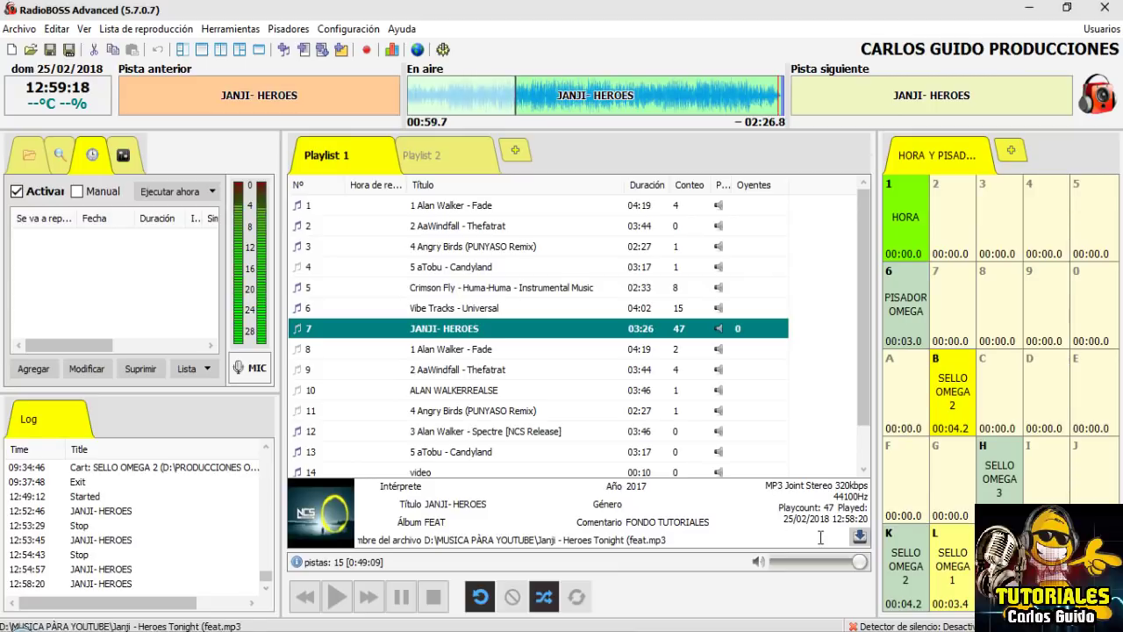
Open the Windows Sound settings through the volume mixer's system sounds, close the mixer and list the playback devices.
{"action": "right_click", "coordinate": [909, 630]}
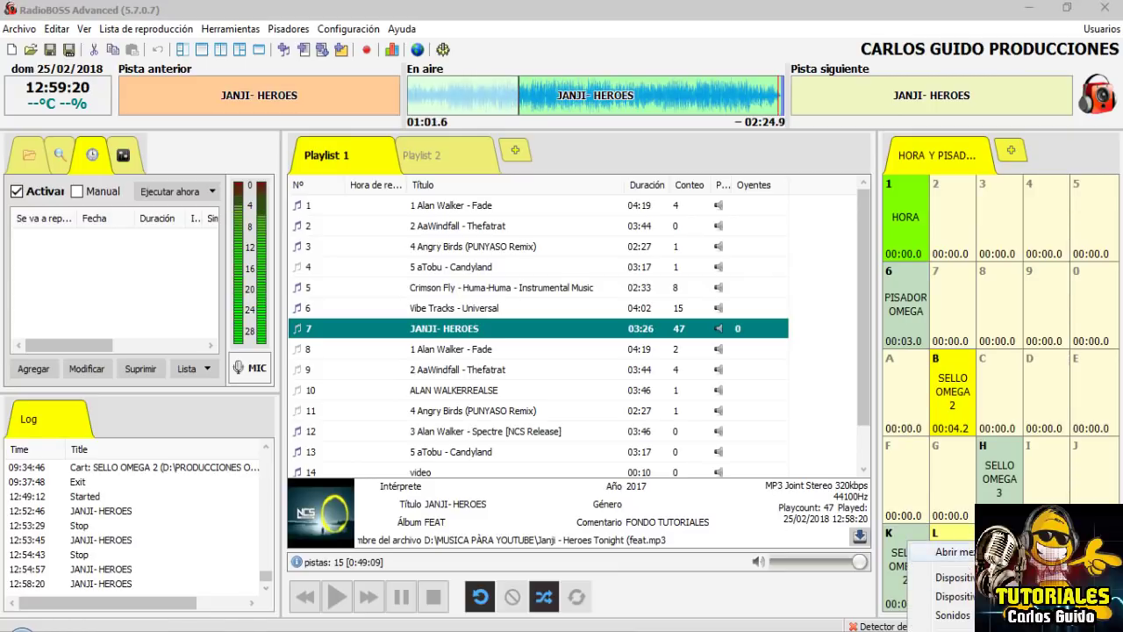
{"action": "left_click", "coordinate": [943, 552]}
{"action": "left_click", "coordinate": [888, 400]}
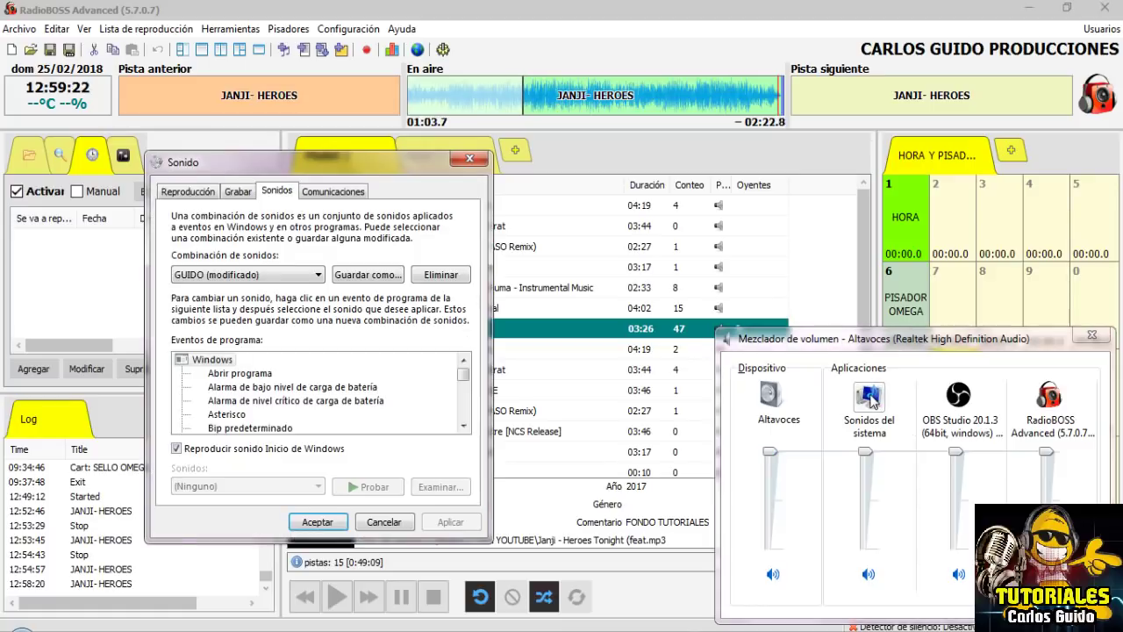
{"action": "left_click", "coordinate": [1092, 334]}
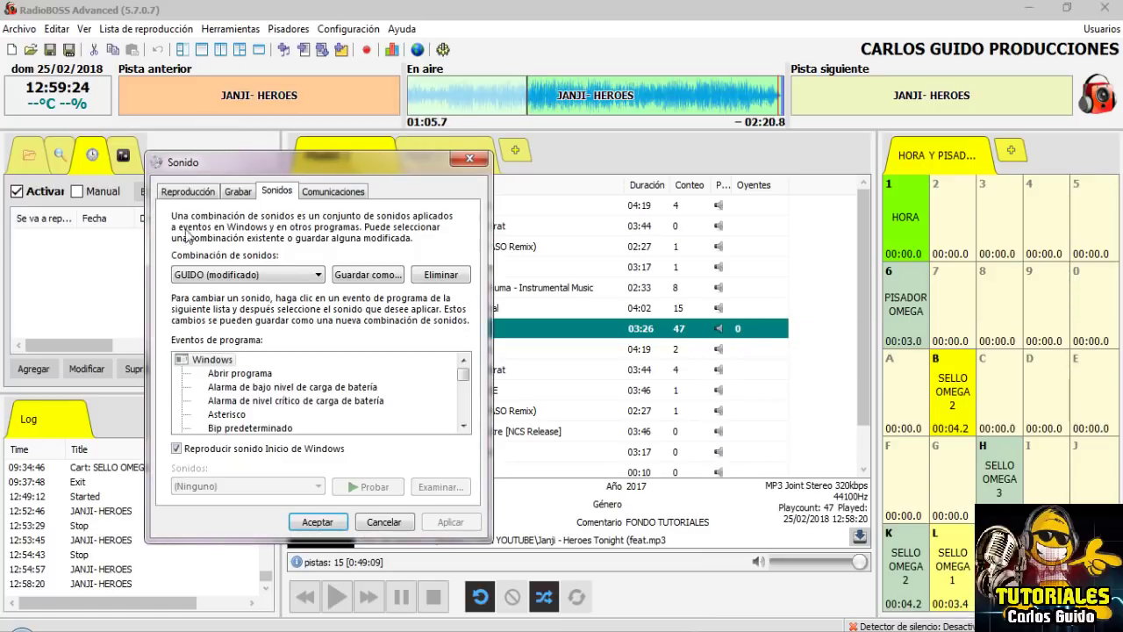
{"action": "left_click", "coordinate": [188, 192]}
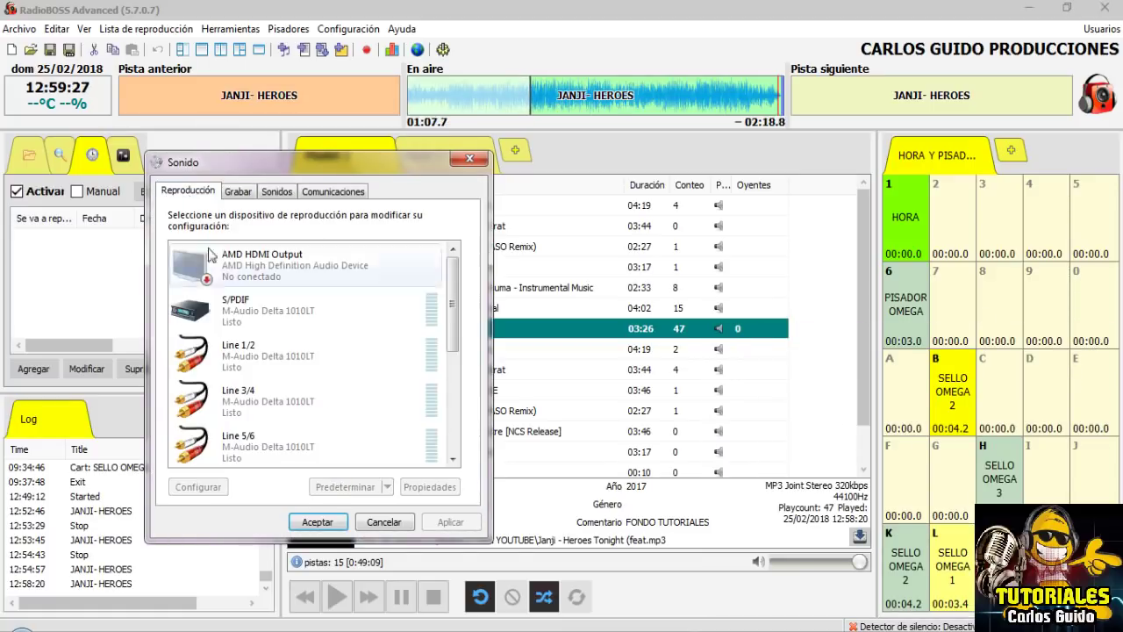
{"action": "scroll", "coordinate": [456, 272], "scroll_direction": "down", "scroll_amount": 3}
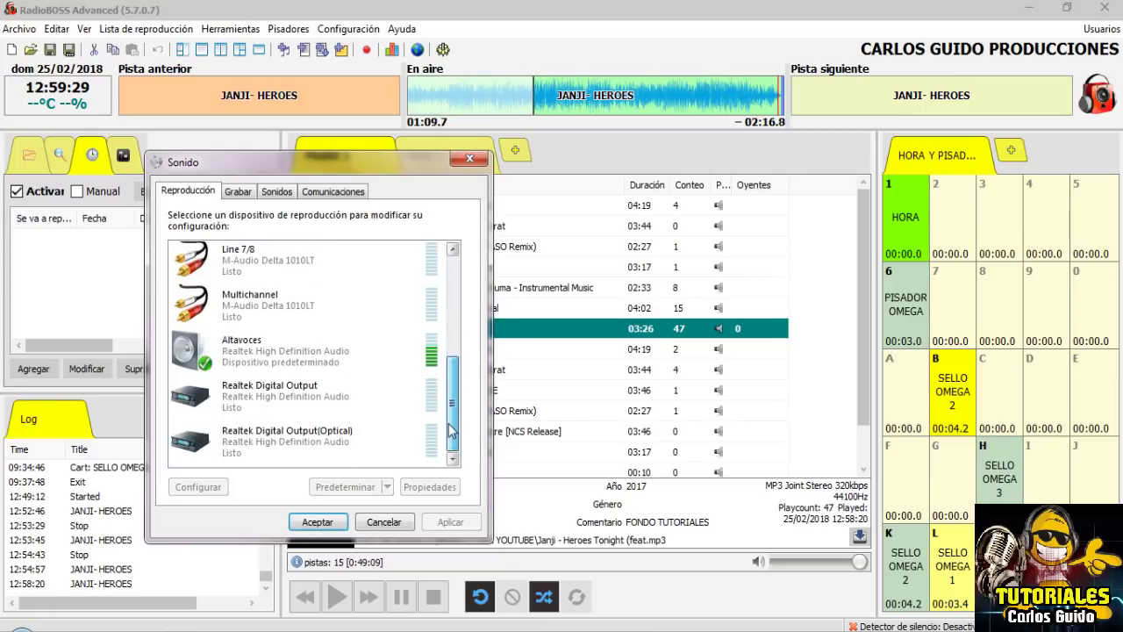
{"action": "left_click_drag", "start_coordinate": [301, 162], "coordinate": [506, 108]}
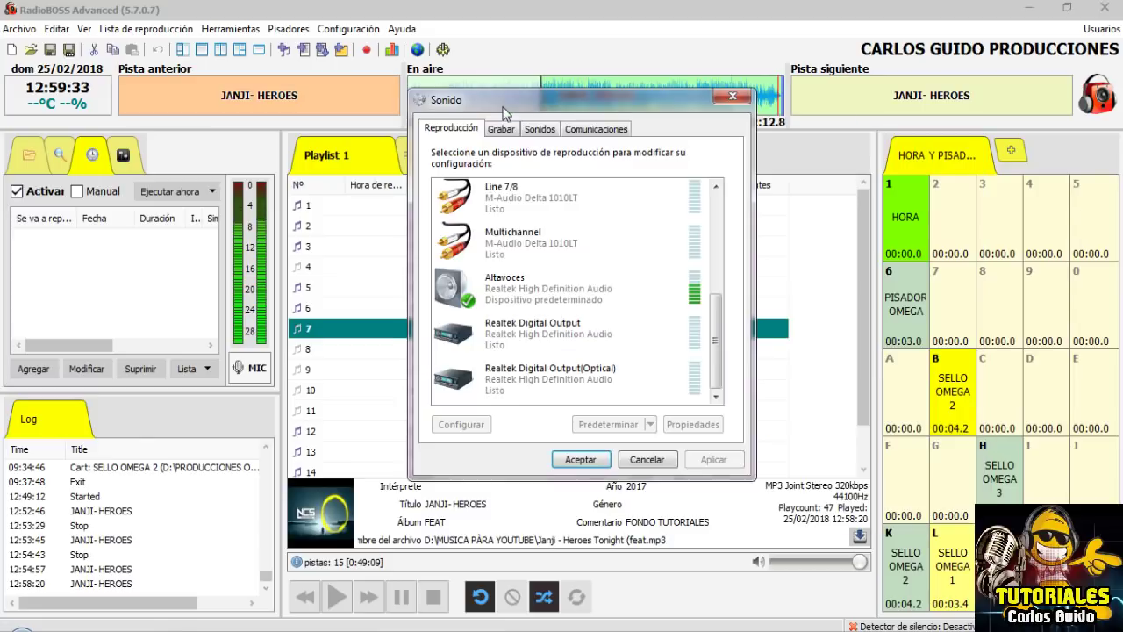
Examine the default format options of the Altavoces playback device, choosing 16 bit, 44100 Hz (Calidad de CD).
{"action": "left_click", "coordinate": [523, 294]}
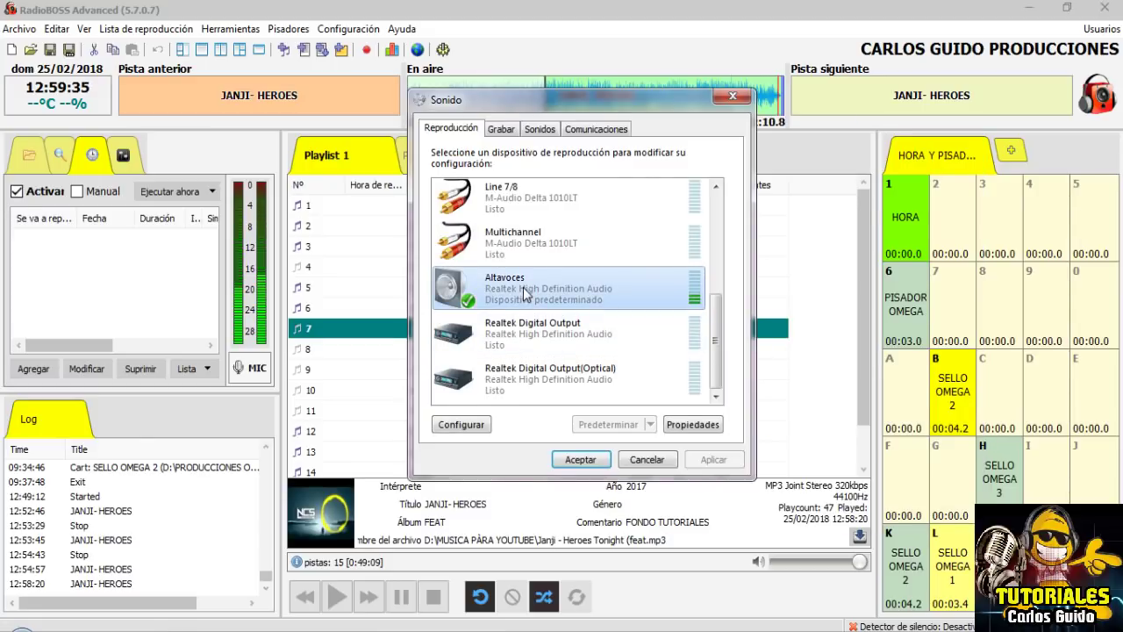
{"action": "left_click", "coordinate": [693, 425]}
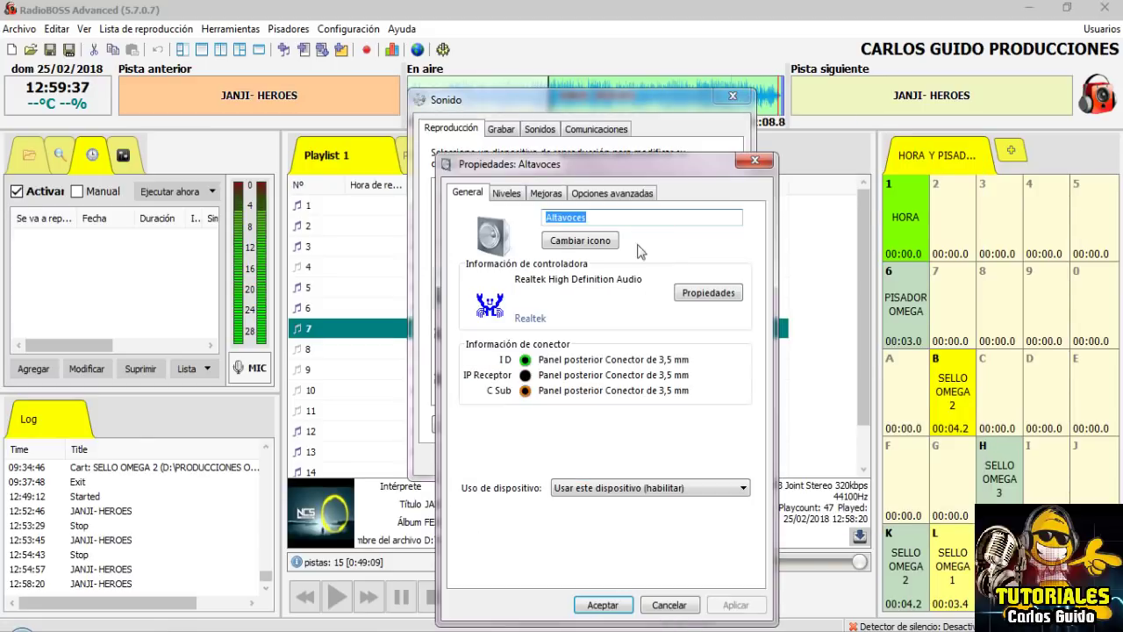
{"action": "left_click_drag", "start_coordinate": [615, 168], "coordinate": [447, 76]}
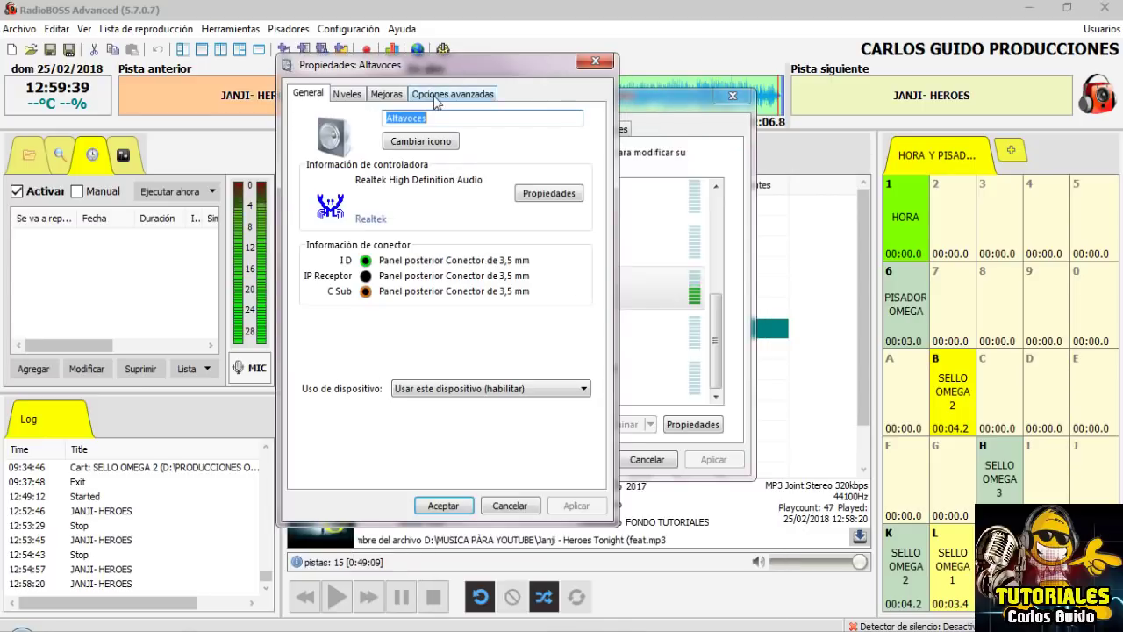
{"action": "left_click", "coordinate": [438, 94]}
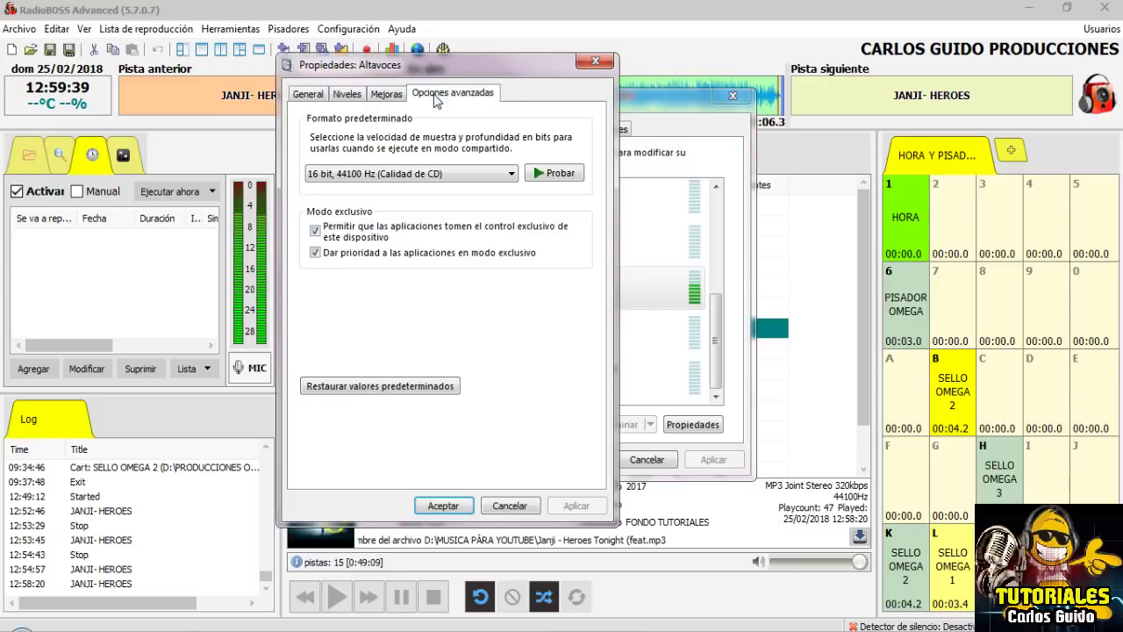
{"action": "left_click", "coordinate": [414, 179]}
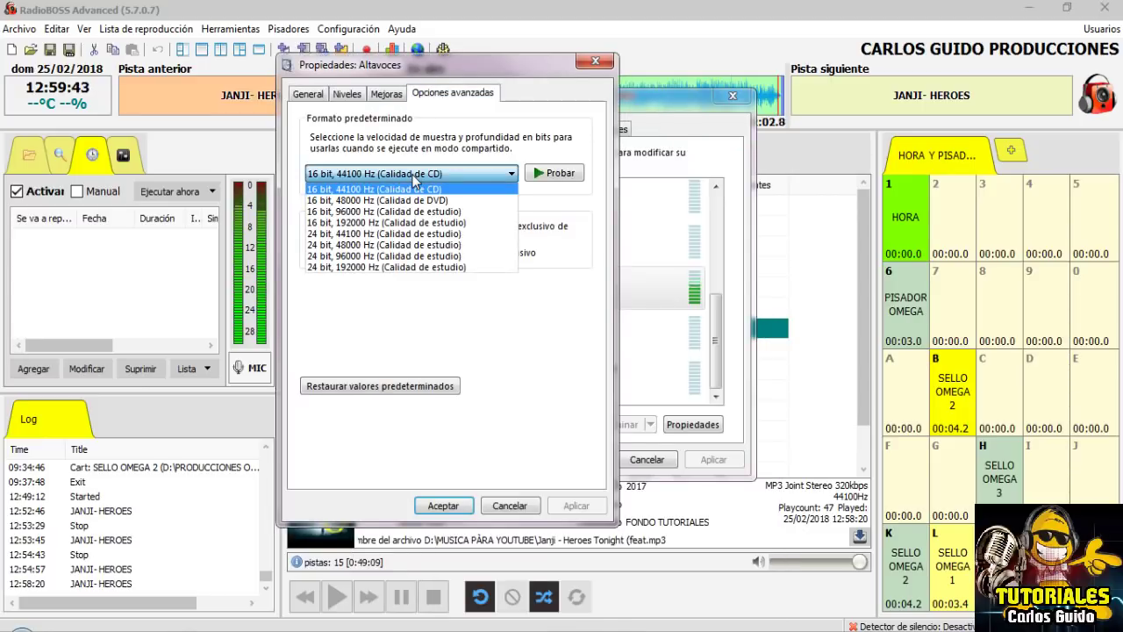
{"action": "left_click", "coordinate": [338, 191]}
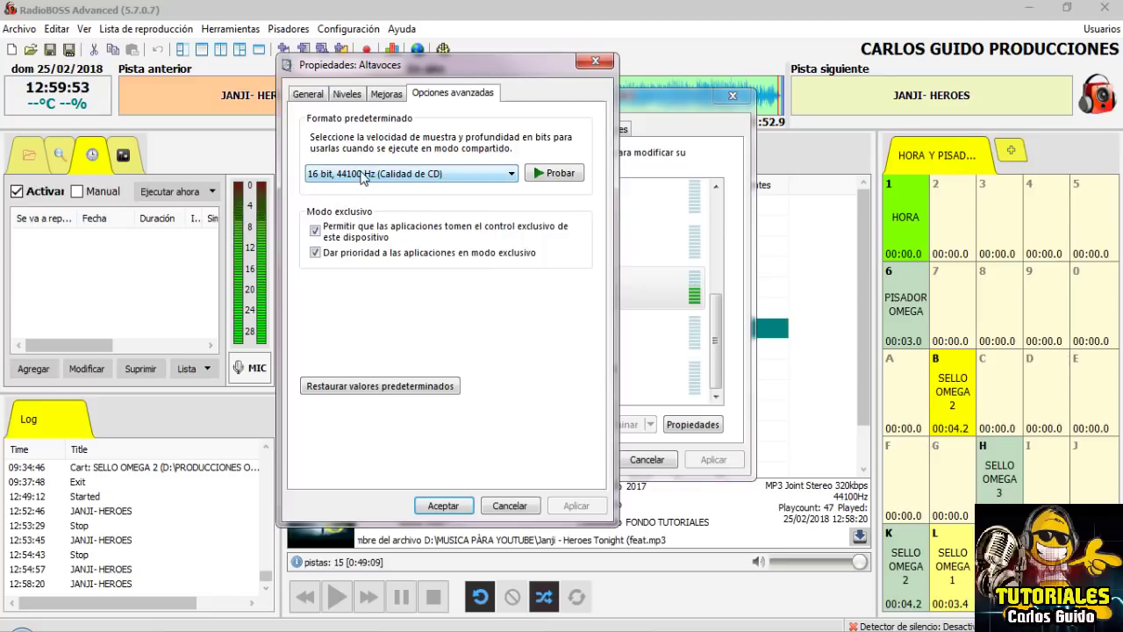
{"action": "left_click", "coordinate": [362, 174]}
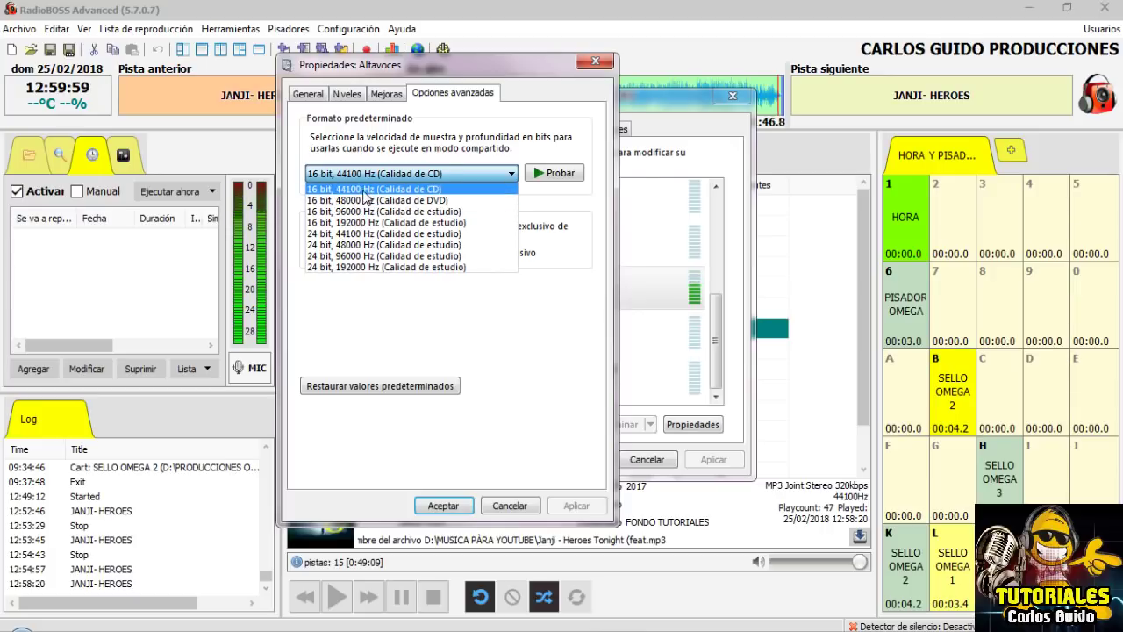
{"action": "left_click", "coordinate": [364, 191]}
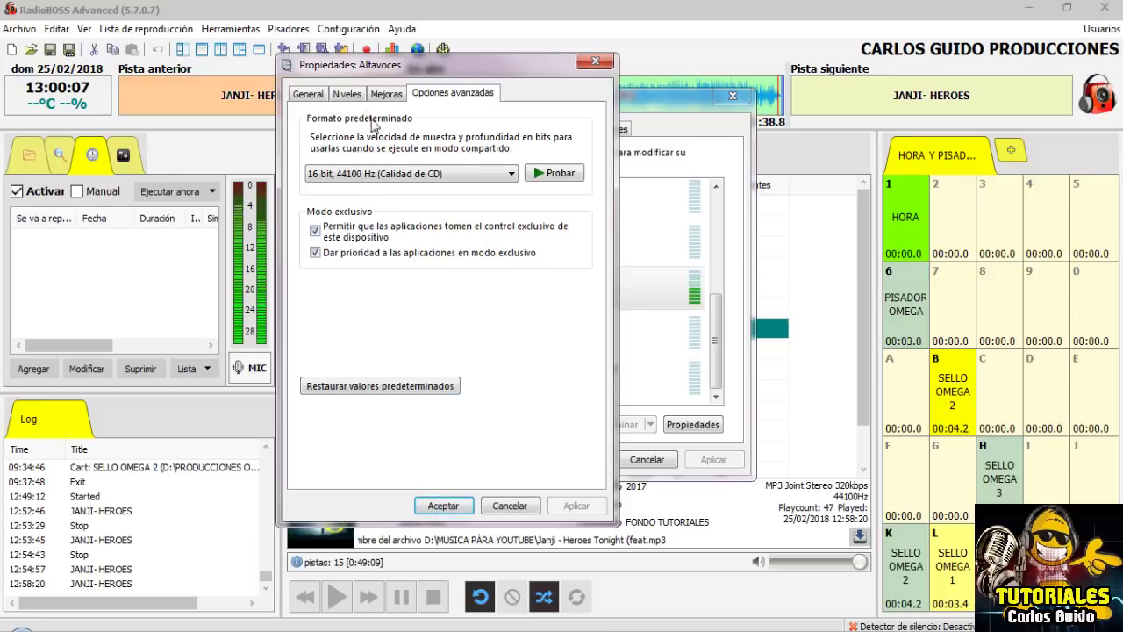
Review the general information and volume levels of the Altavoces device and close its properties.
{"action": "left_click", "coordinate": [312, 98]}
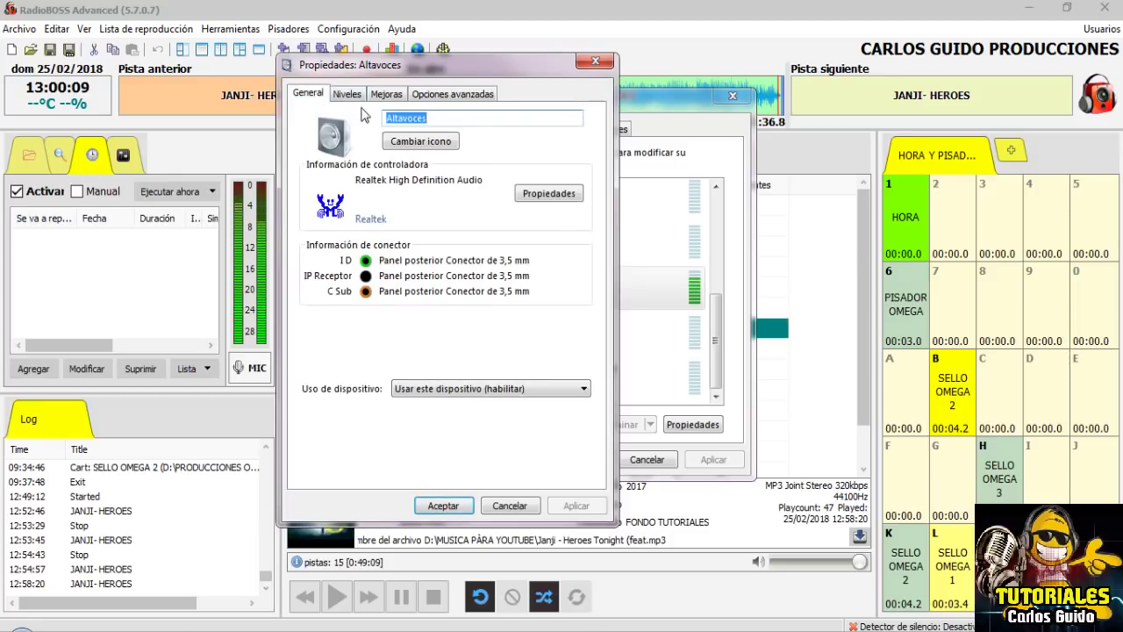
{"action": "left_click", "coordinate": [349, 97]}
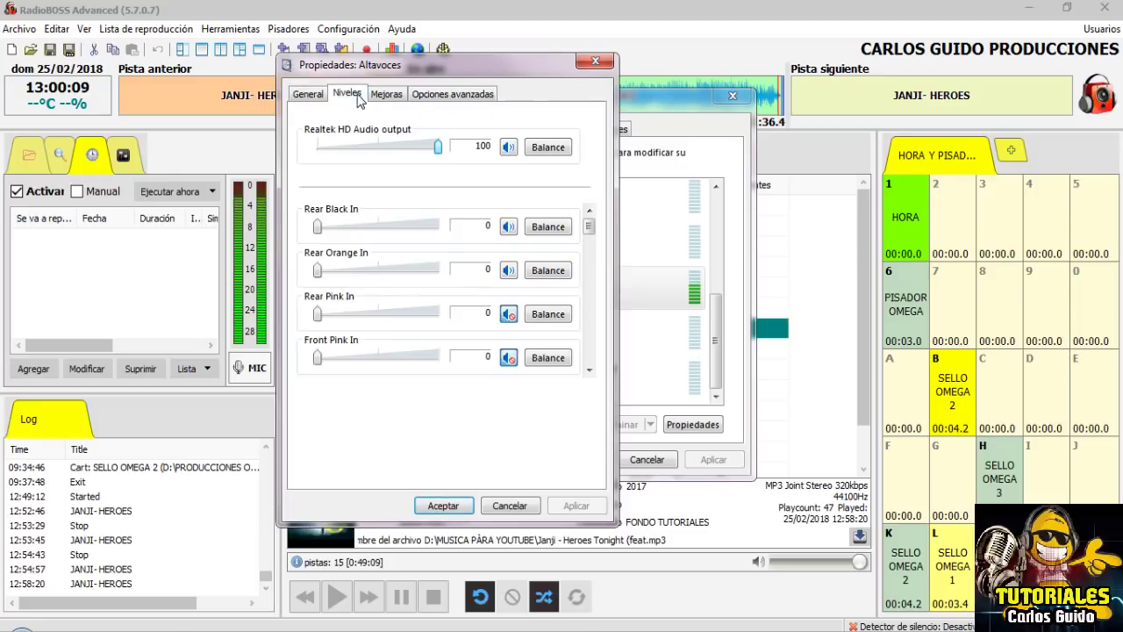
{"action": "left_click", "coordinate": [595, 60]}
Check the default sample format of the Line 3/4 recording device in its advanced options and accept the properties.
{"action": "left_click", "coordinate": [500, 129]}
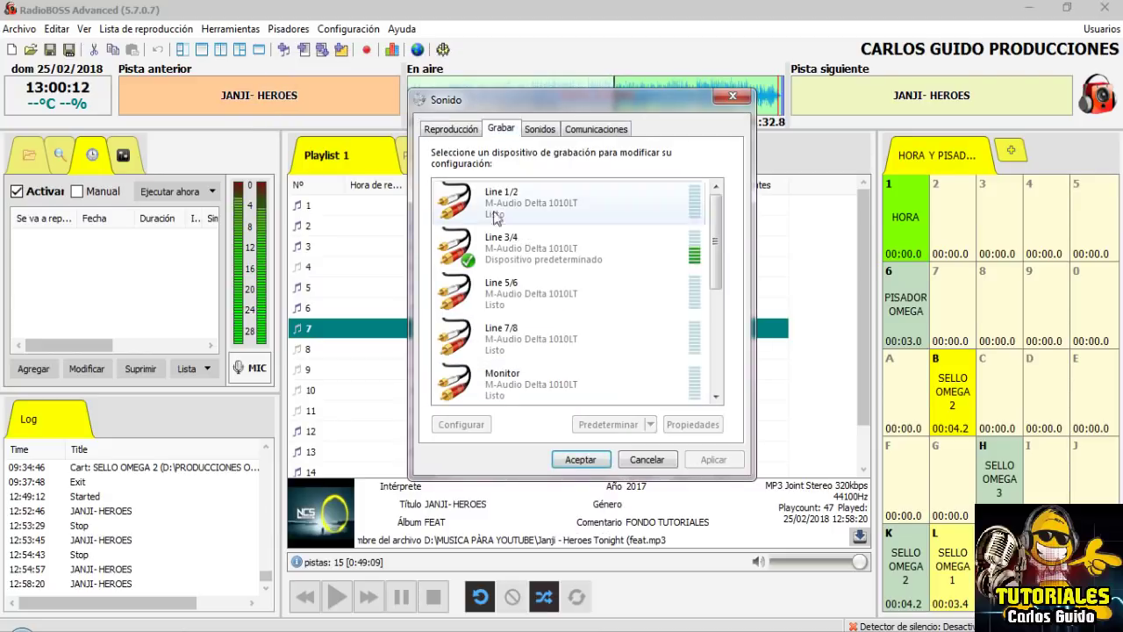
{"action": "left_click", "coordinate": [619, 248]}
{"action": "left_click", "coordinate": [684, 428]}
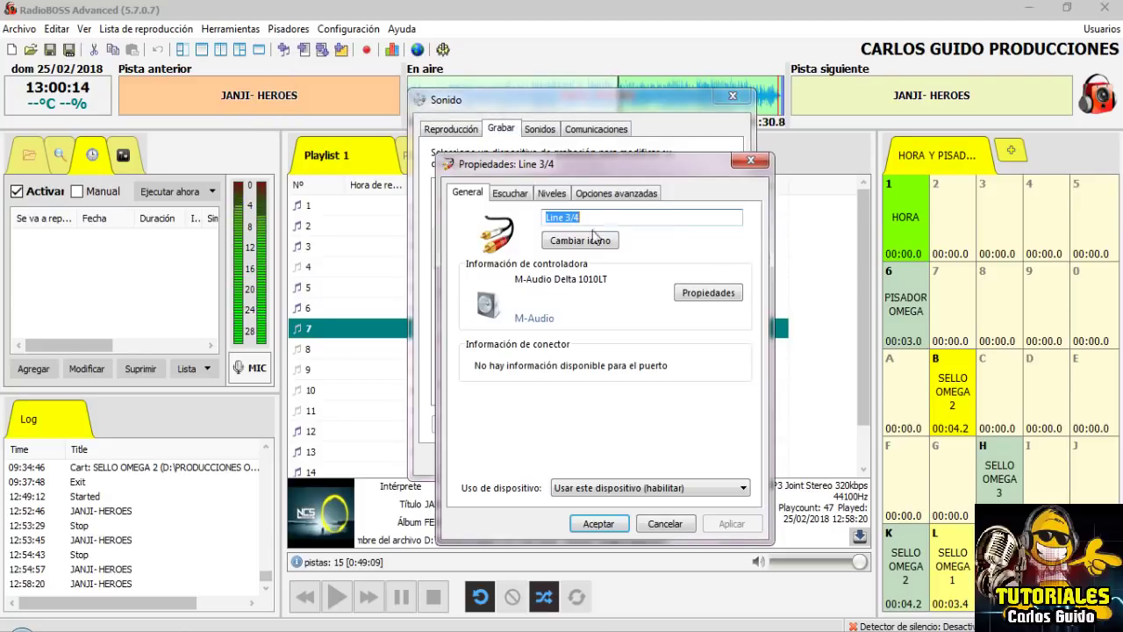
{"action": "left_click", "coordinate": [615, 193]}
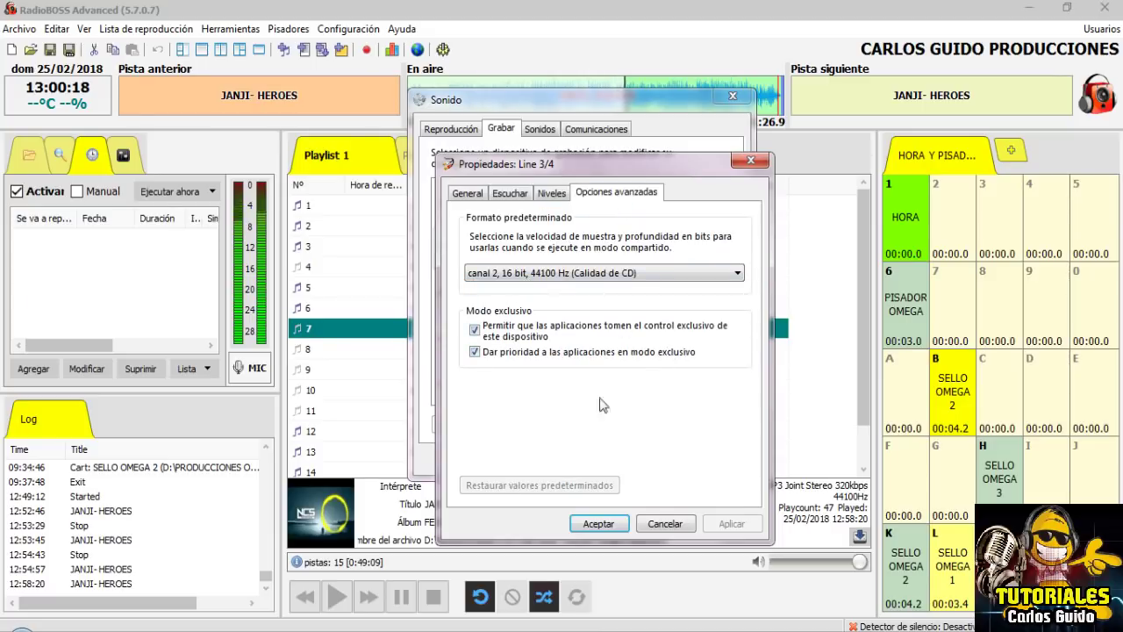
{"action": "left_click", "coordinate": [602, 522]}
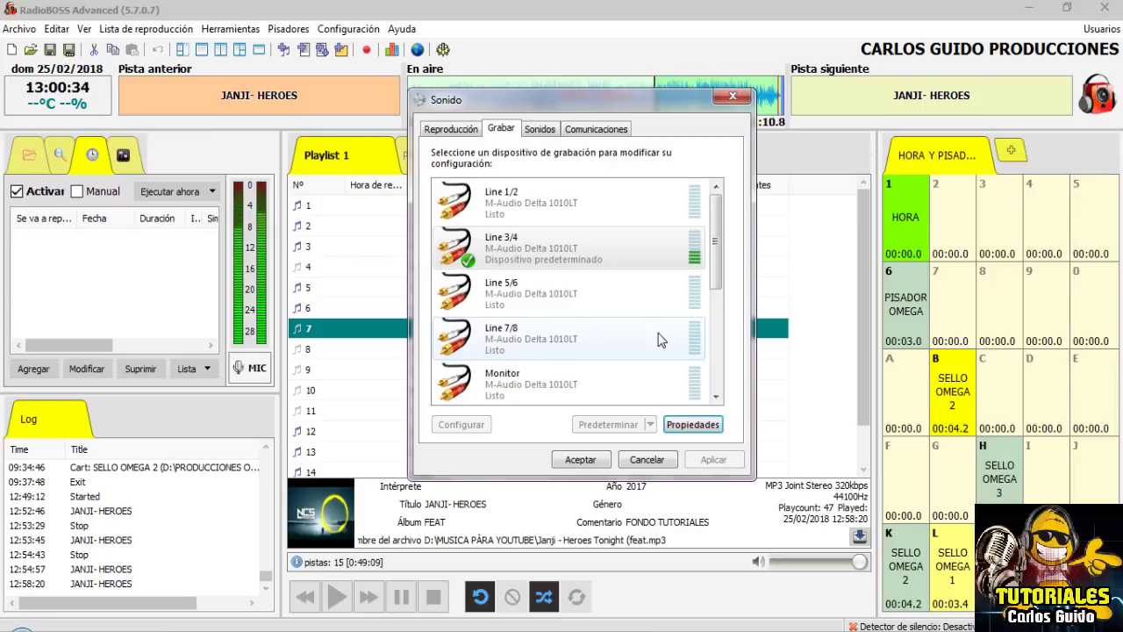
Set Windows to do nothing (No hacer nada) when it detects communications activity, apply the change and close the Sound settings.
{"action": "left_click", "coordinate": [596, 131]}
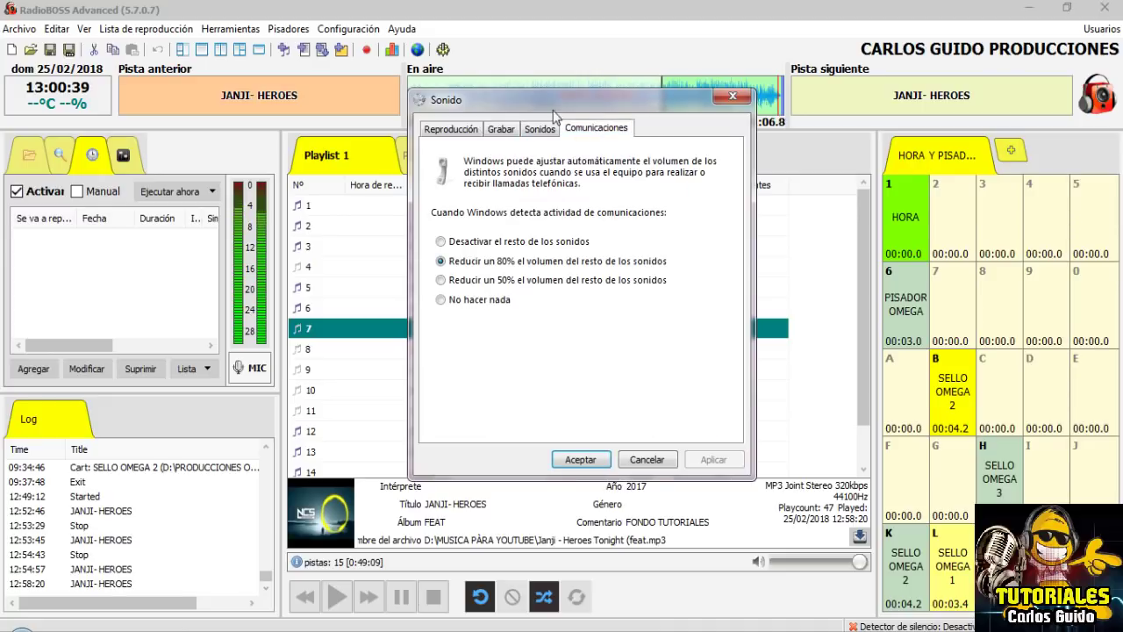
{"action": "left_click_drag", "start_coordinate": [552, 104], "coordinate": [506, 82]}
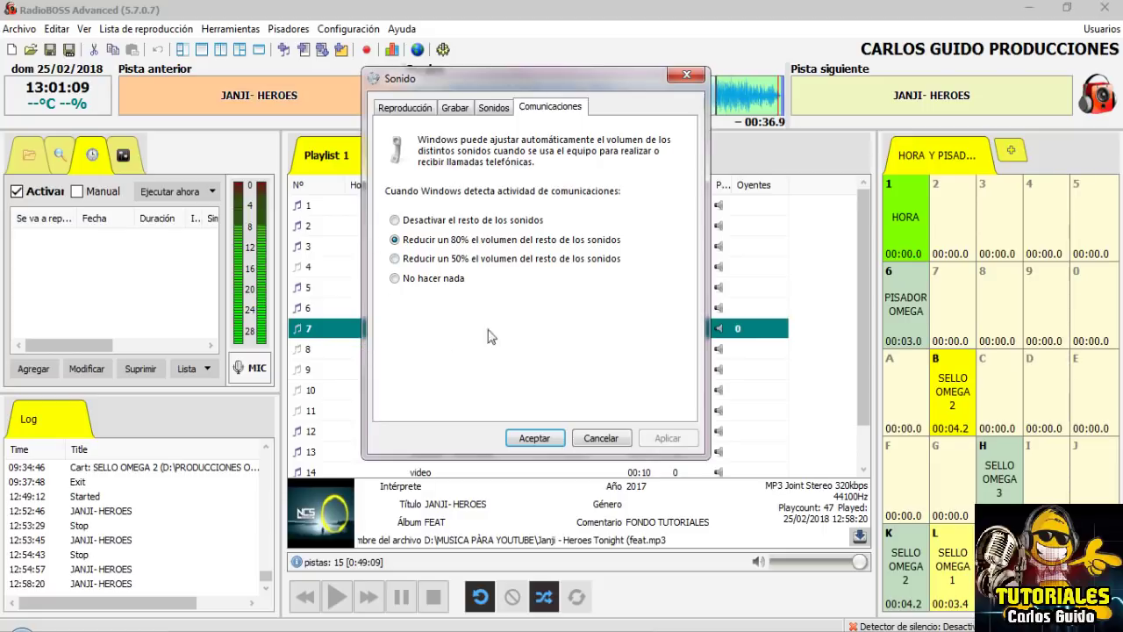
{"action": "left_click", "coordinate": [396, 279]}
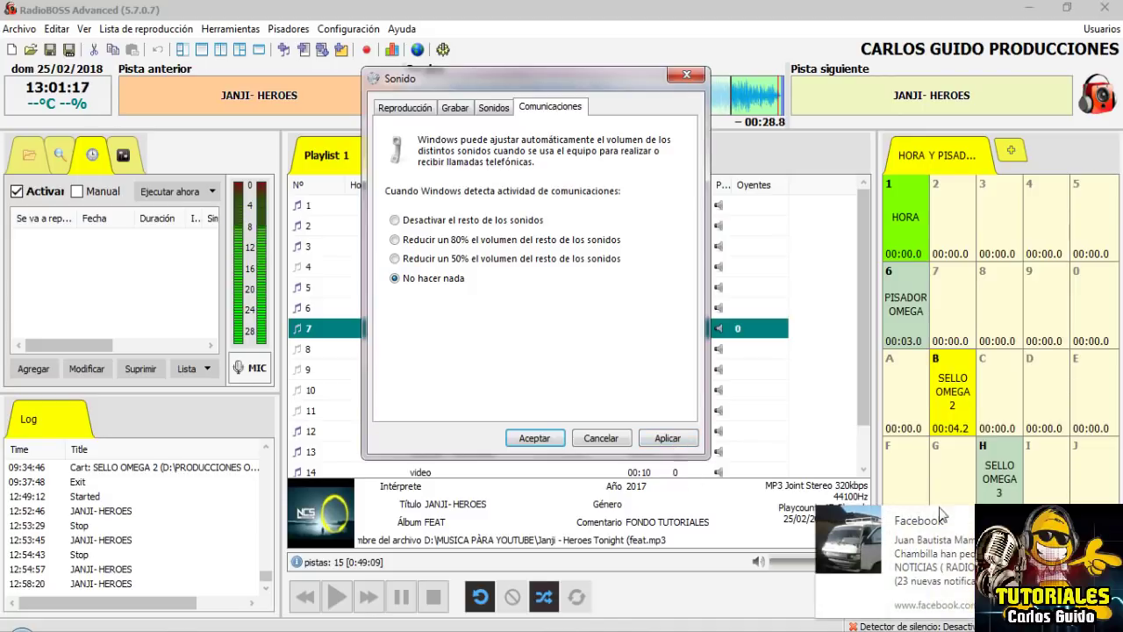
{"action": "left_click", "coordinate": [668, 438]}
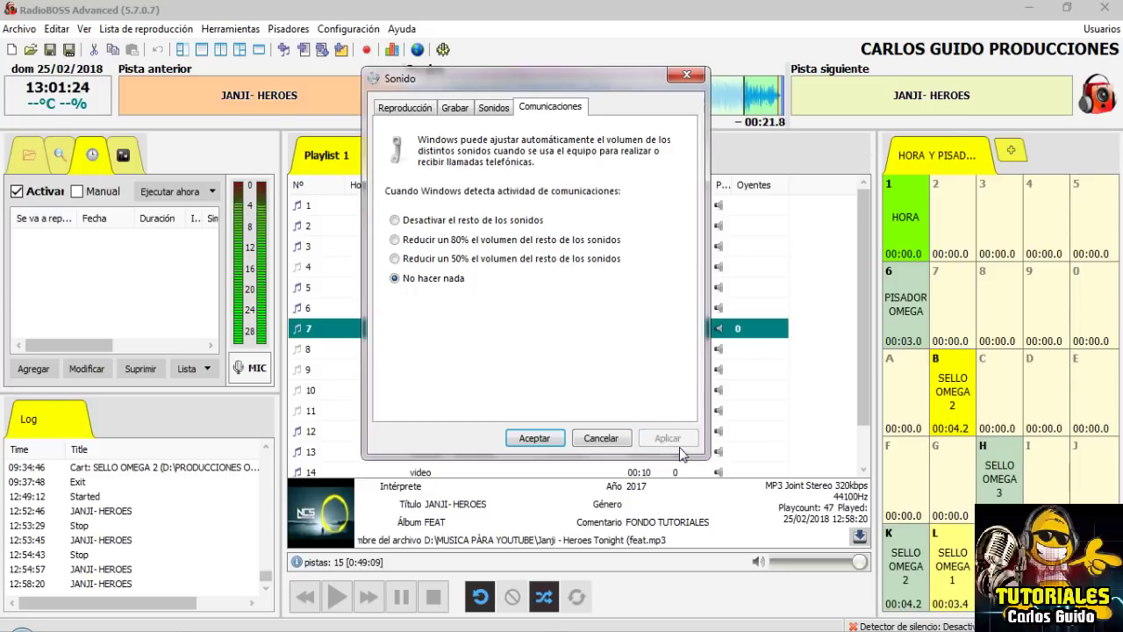
{"action": "left_click", "coordinate": [531, 439]}
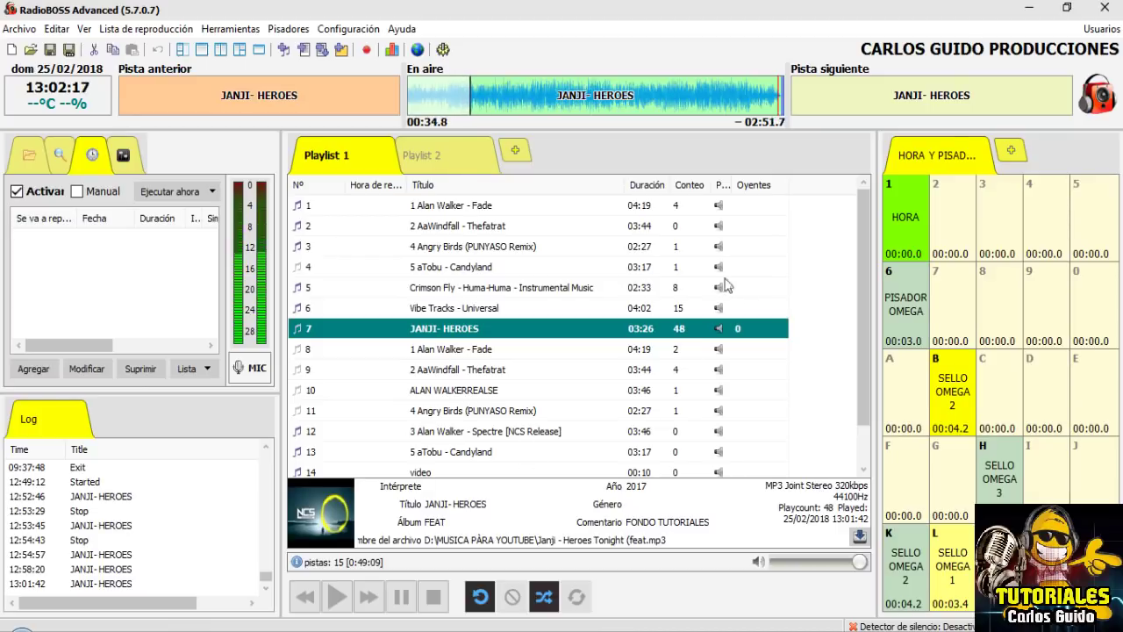
Look at the playback (Reproducción) section of the RadioBOSS settings and close the settings.
{"action": "left_click", "coordinate": [443, 50]}
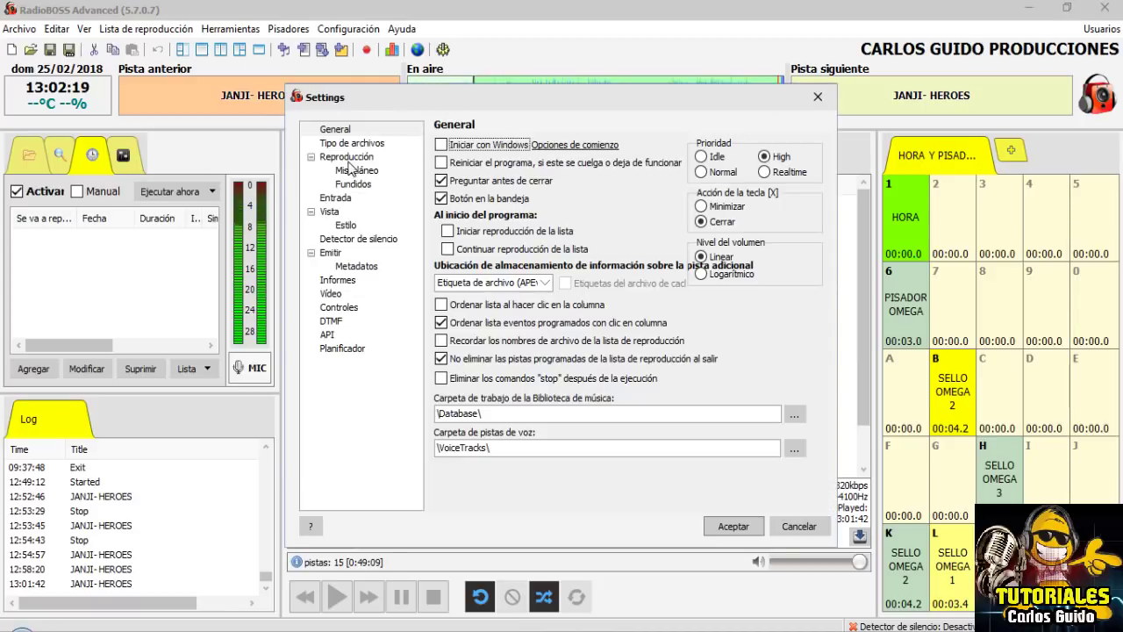
{"action": "left_click", "coordinate": [348, 158]}
{"action": "left_click", "coordinate": [818, 98]}
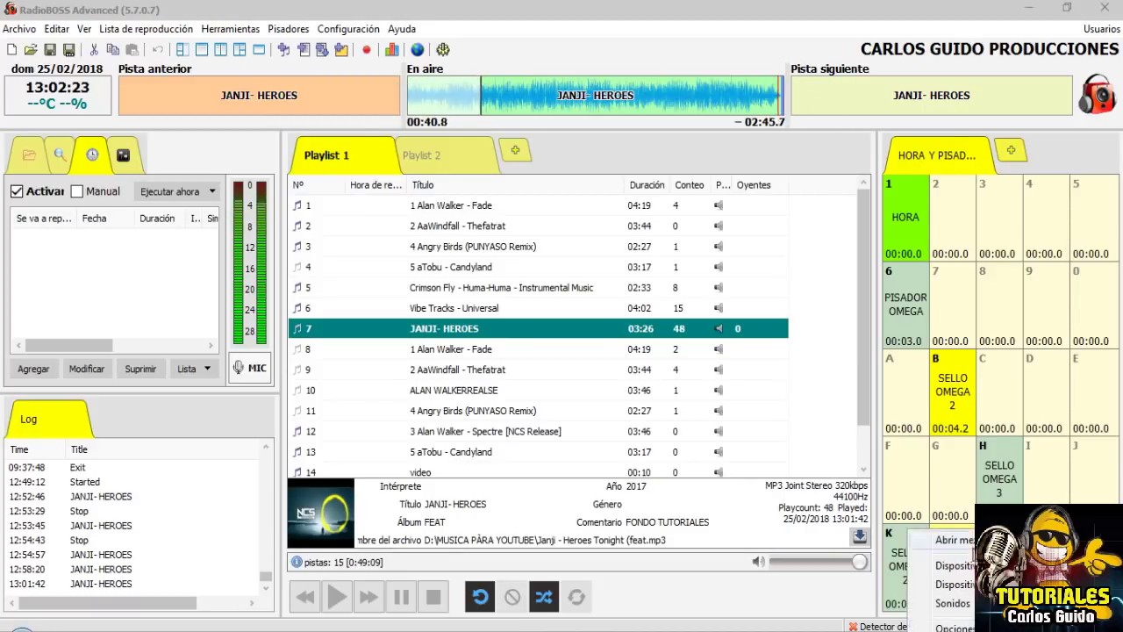
Recheck the Altavoces playback device's default format from the volume mixer's system sounds, then close all the sound windows.
{"action": "left_click", "coordinate": [952, 540]}
{"action": "left_click", "coordinate": [879, 400]}
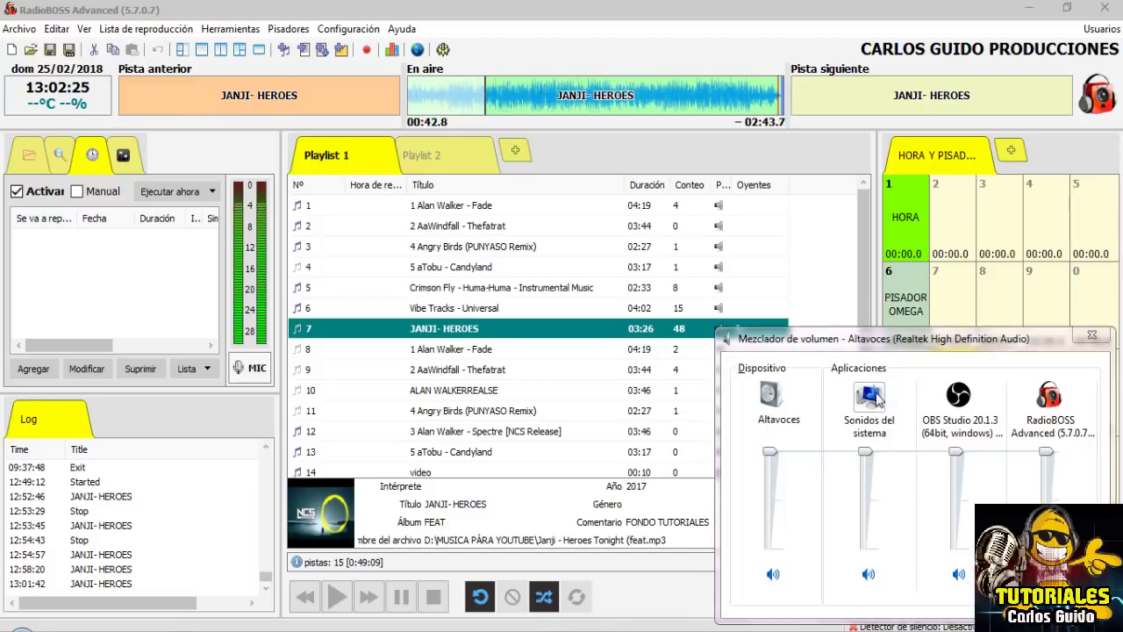
{"action": "left_click", "coordinate": [130, 112]}
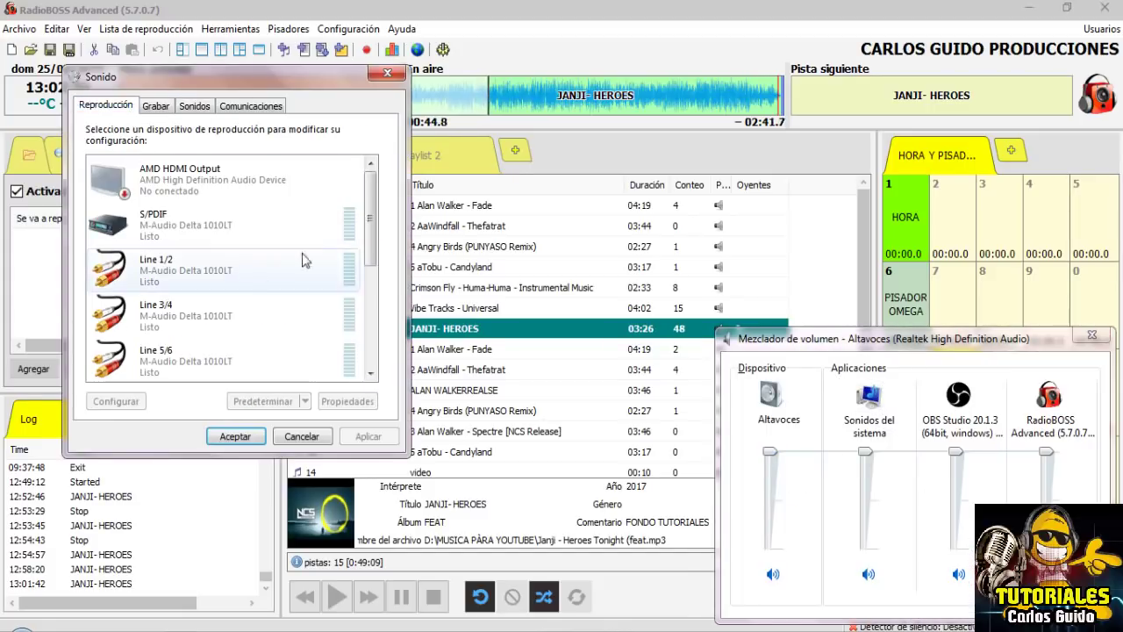
{"action": "scroll", "coordinate": [264, 260], "scroll_direction": "down", "scroll_amount": 3}
{"action": "left_click", "coordinate": [219, 263]}
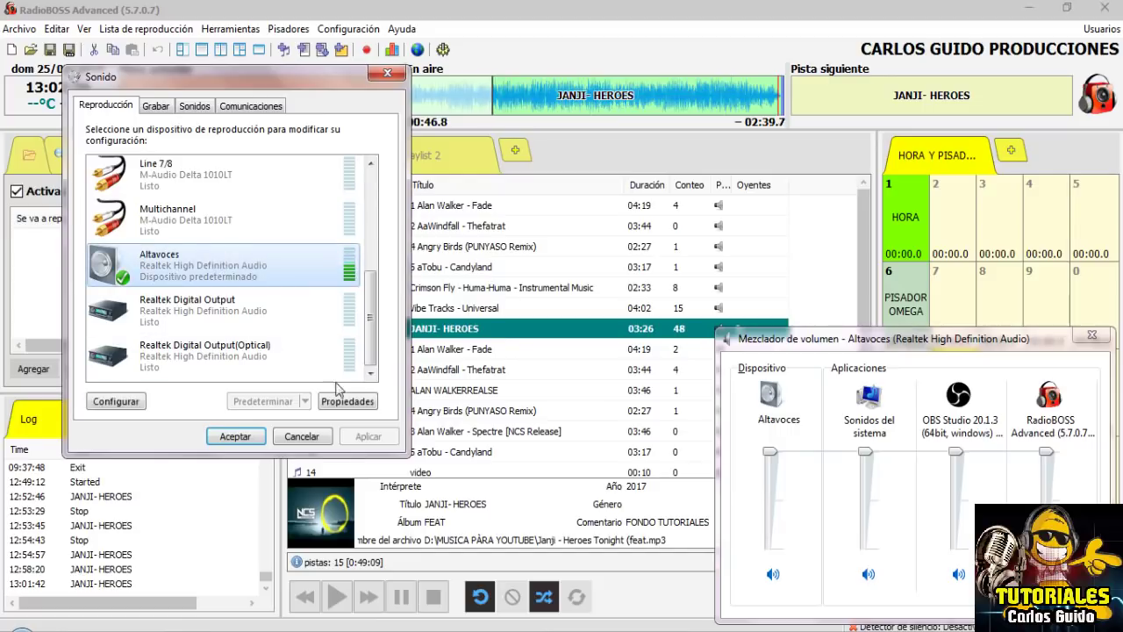
{"action": "left_click", "coordinate": [348, 401]}
{"action": "left_click", "coordinate": [260, 171]}
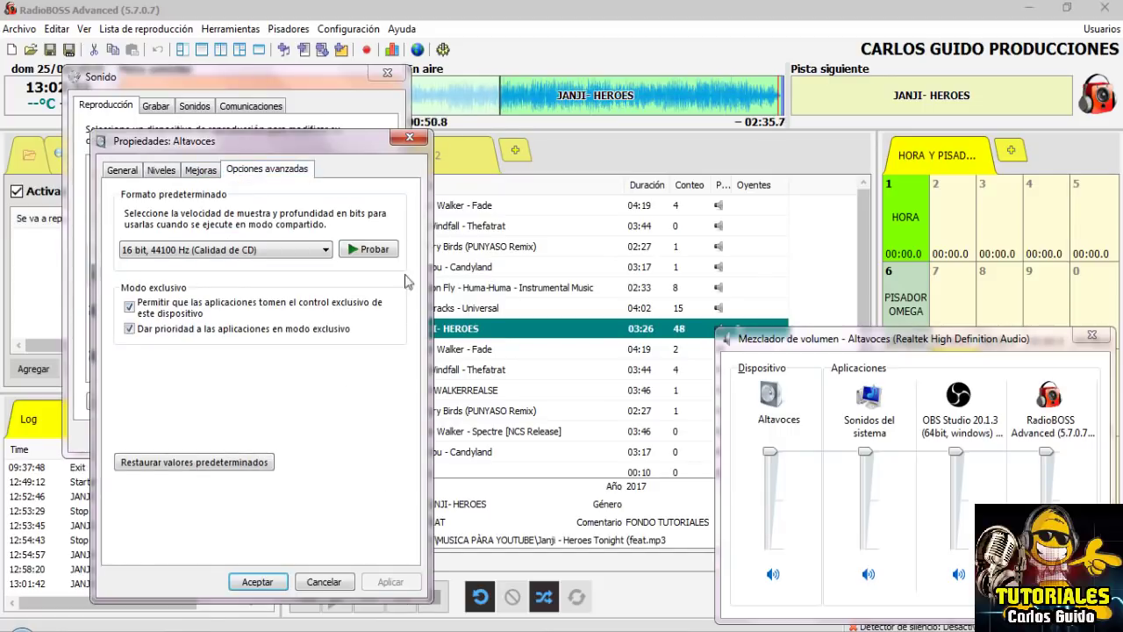
{"action": "left_click", "coordinate": [409, 138]}
{"action": "left_click", "coordinate": [235, 436]}
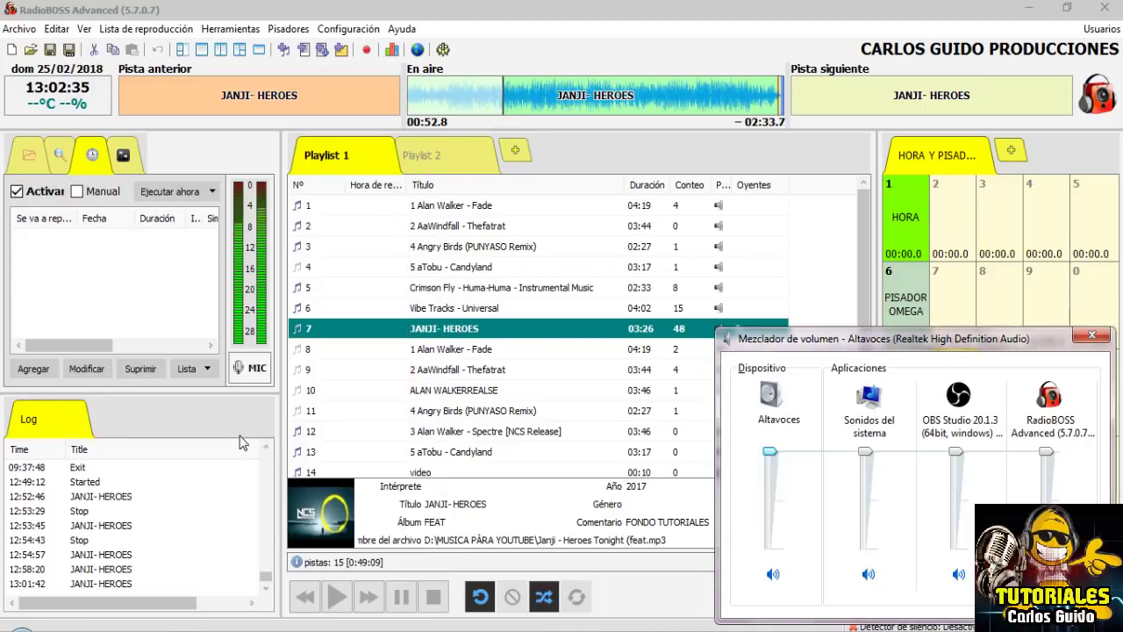
{"action": "left_click", "coordinate": [1091, 335]}
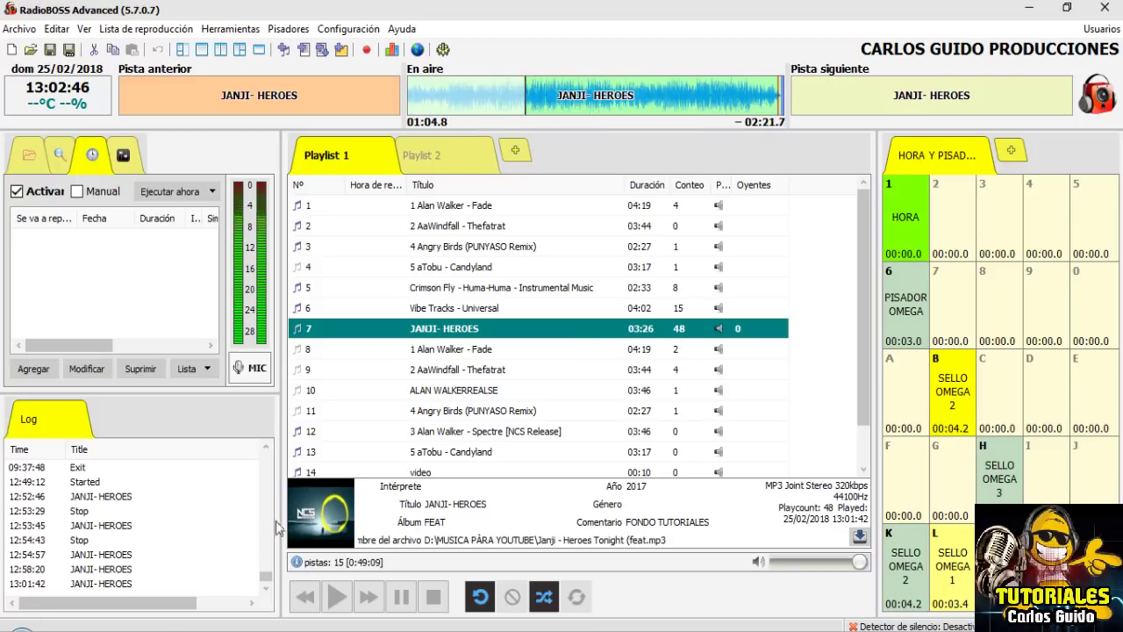
Switch to the browser to view the viewer's audio complaint on YouTube and return to RadioBOSS.
{"action": "key", "text": "alt+Tab"}
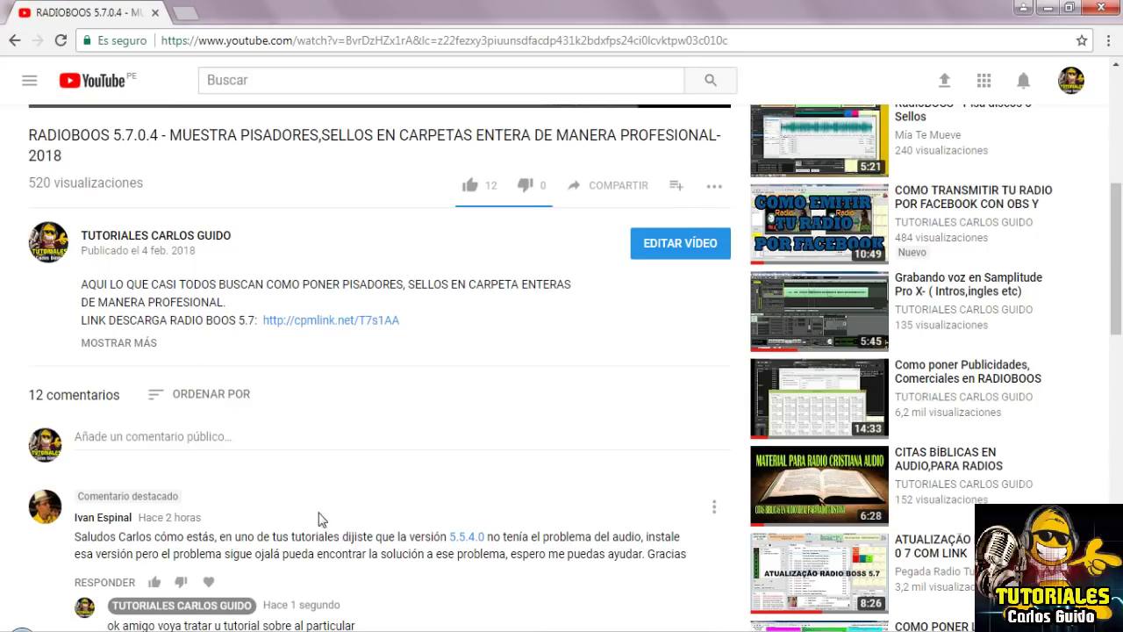
{"action": "key", "text": "alt+Tab"}
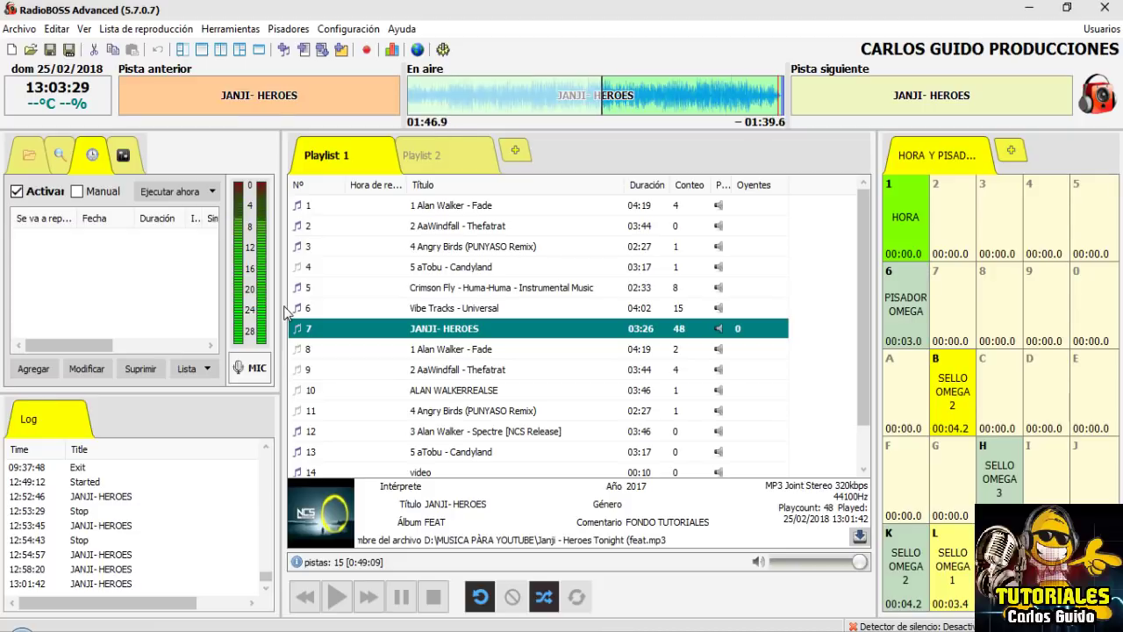
Review the speaker configuration in the Realtek HD sound manager and the Altavoces properties from the volume mixer, closing each window.
{"action": "left_click", "coordinate": [974, 624]}
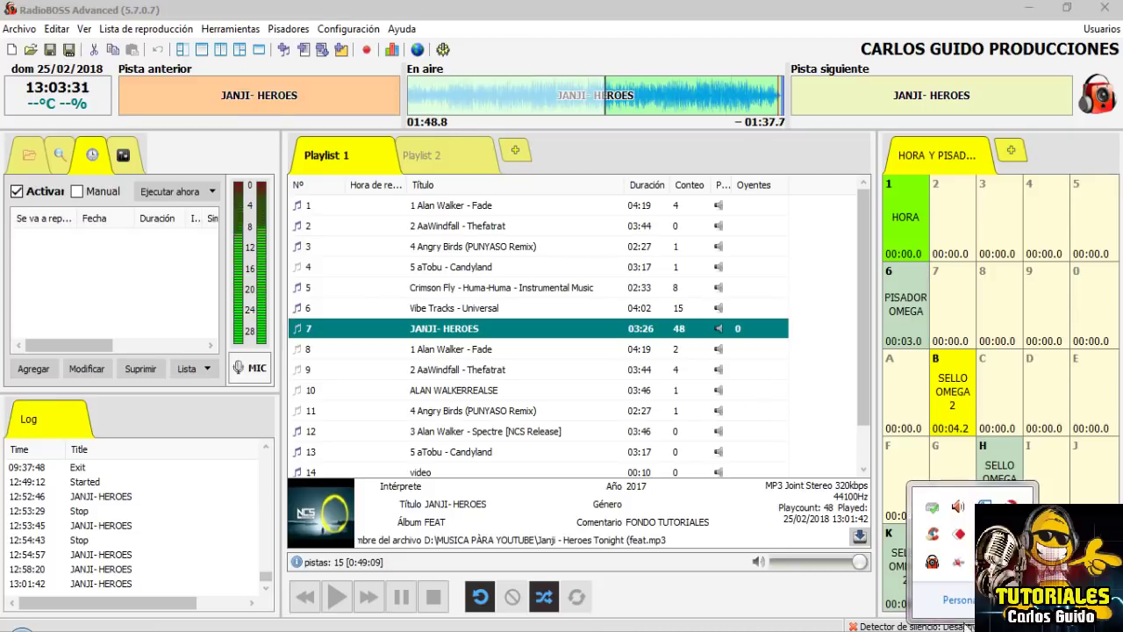
{"action": "double_click", "coordinate": [938, 562]}
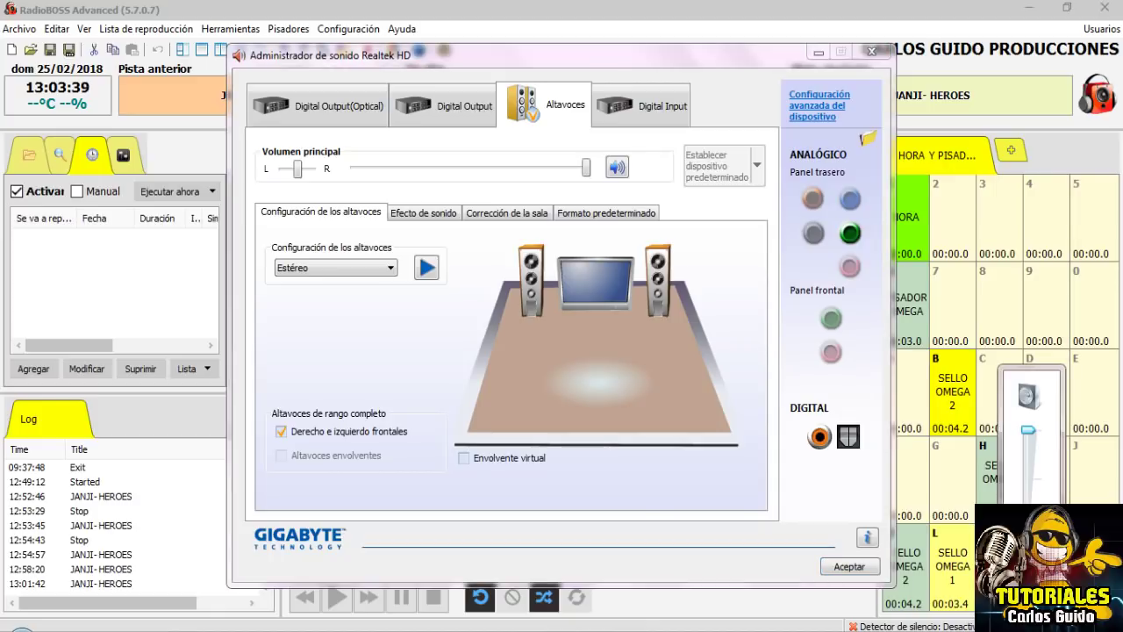
{"action": "left_click", "coordinate": [909, 627]}
{"action": "left_click_drag", "start_coordinate": [878, 339], "coordinate": [707, 268]}
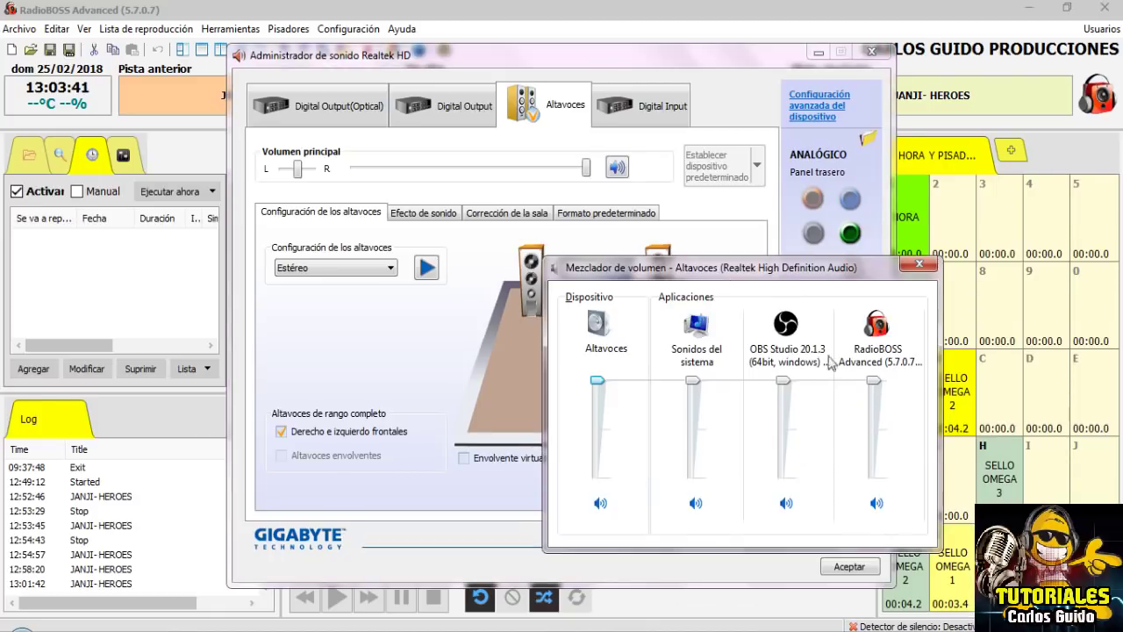
{"action": "left_click", "coordinate": [603, 350]}
{"action": "left_click_drag", "start_coordinate": [351, 179], "coordinate": [513, 179]}
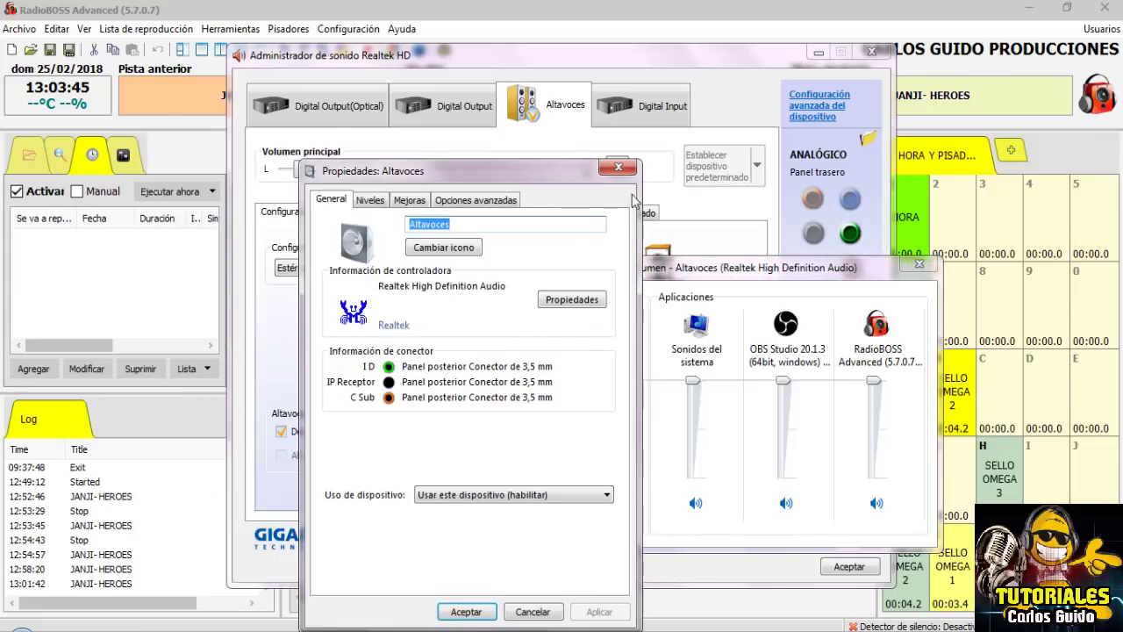
{"action": "left_click", "coordinate": [625, 159]}
{"action": "left_click", "coordinate": [920, 268]}
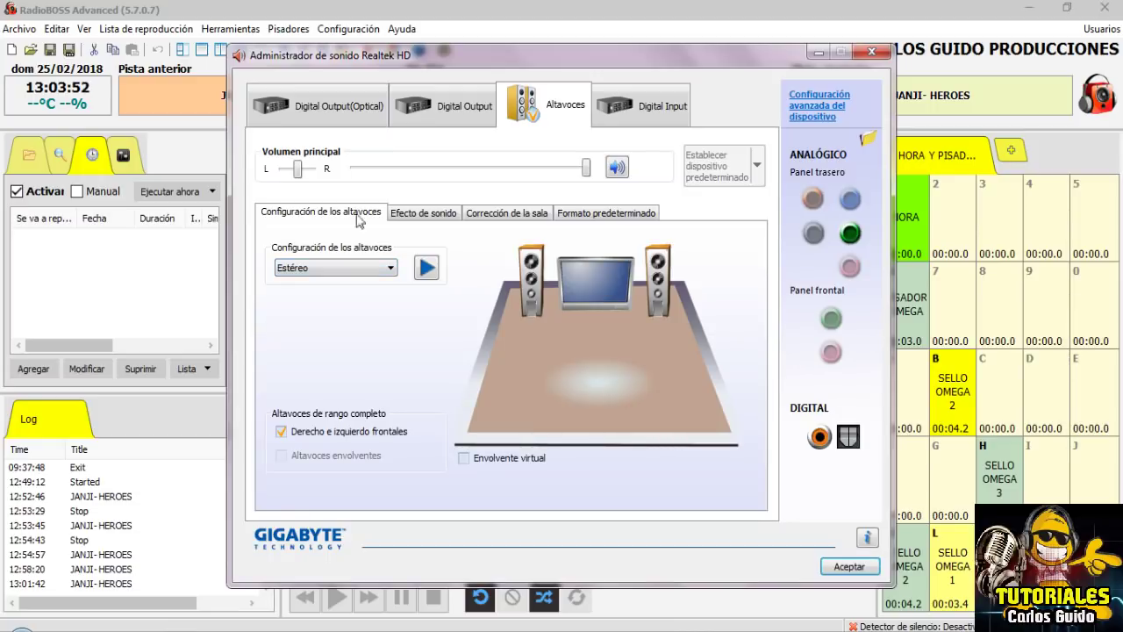
{"action": "left_click", "coordinate": [872, 52]}
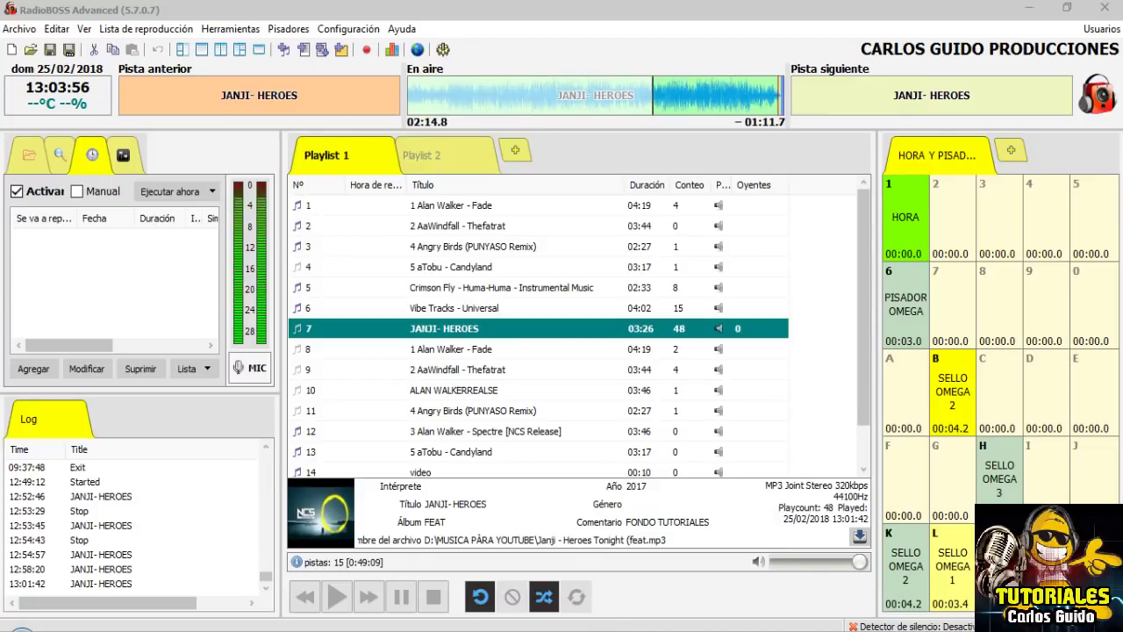
View the output levels of the Delta 1010LT card in the M-Audio Delta Control Panel and close it.
{"action": "left_click", "coordinate": [974, 628]}
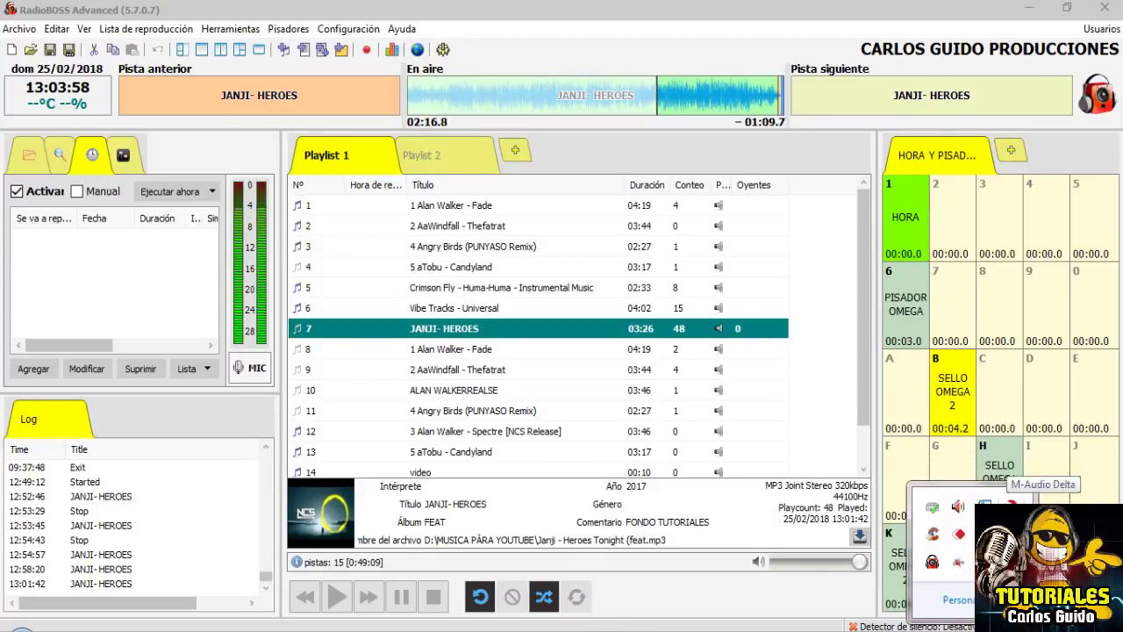
{"action": "left_click", "coordinate": [986, 508]}
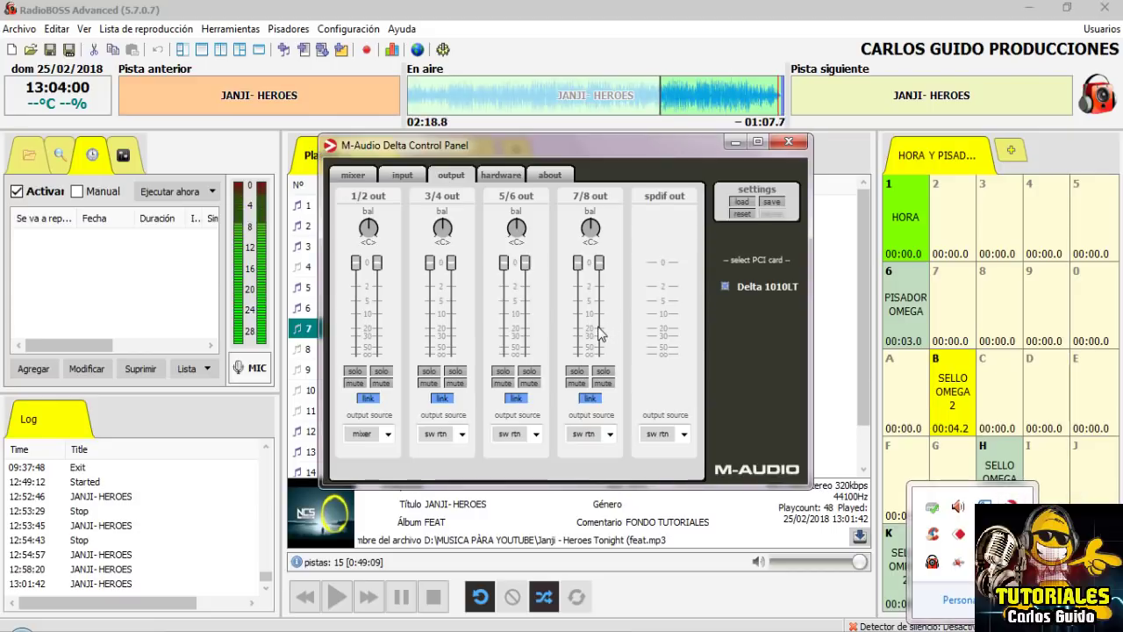
{"action": "left_click", "coordinate": [788, 141]}
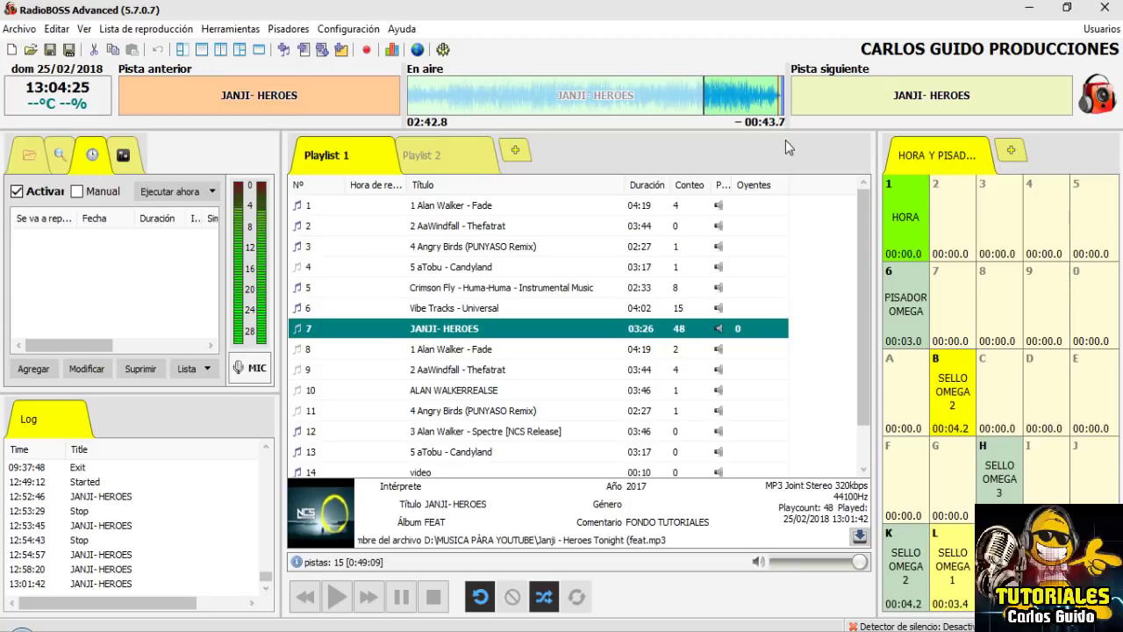
{"action": "left_click", "coordinate": [442, 249]}
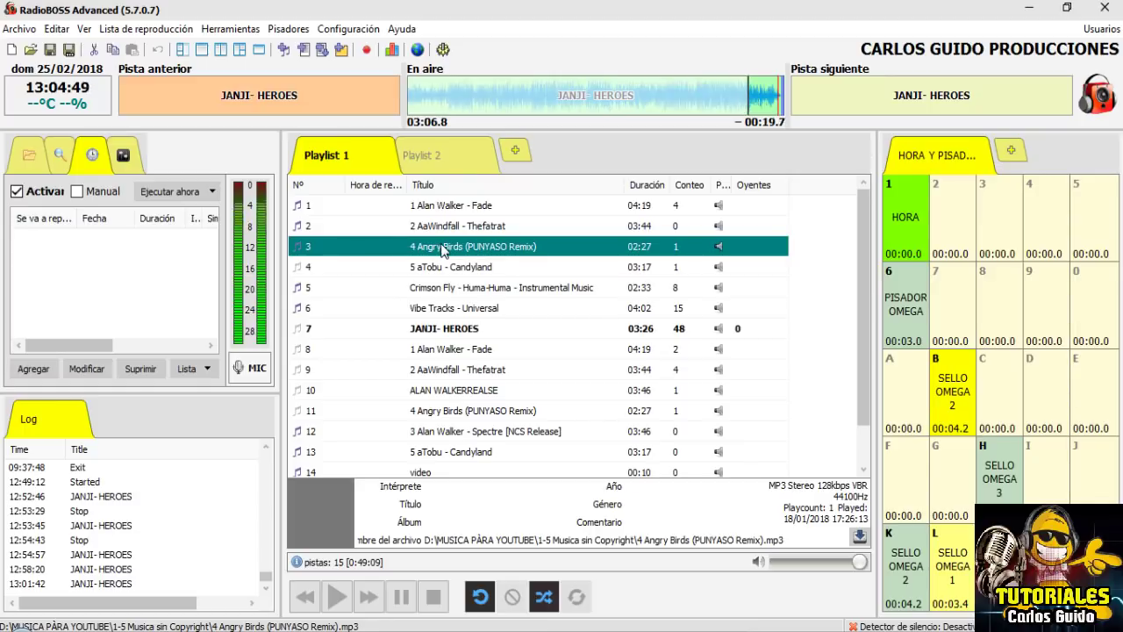
{"action": "left_click", "coordinate": [445, 311]}
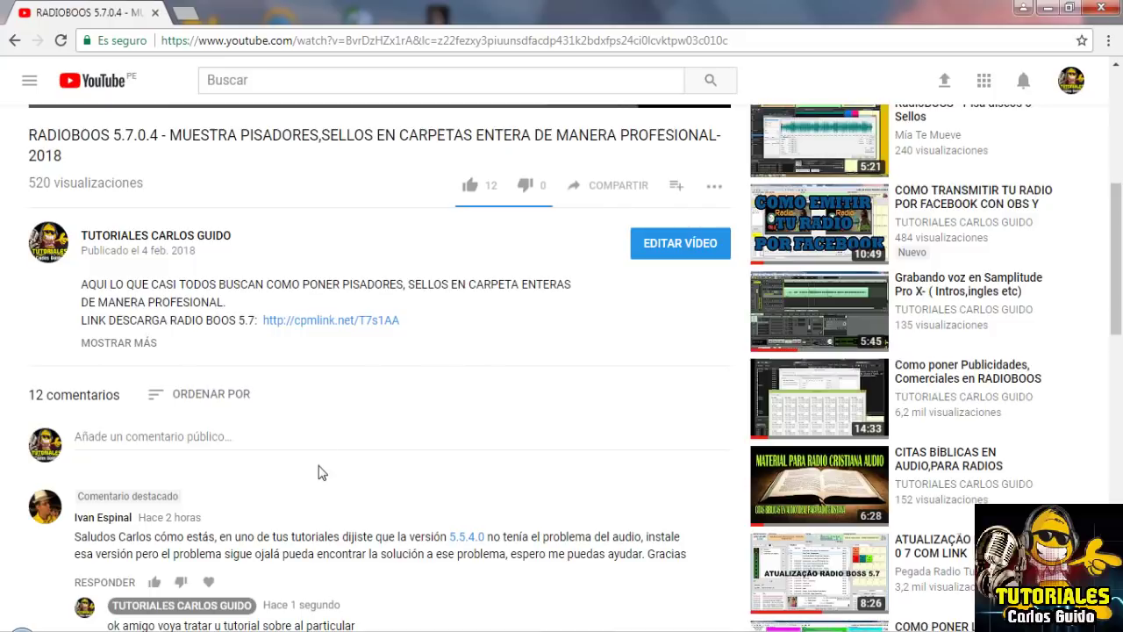
Read through the viewer comments below the YouTube video and return to its description.
{"action": "scroll", "coordinate": [319, 472], "scroll_direction": "down", "scroll_amount": 4}
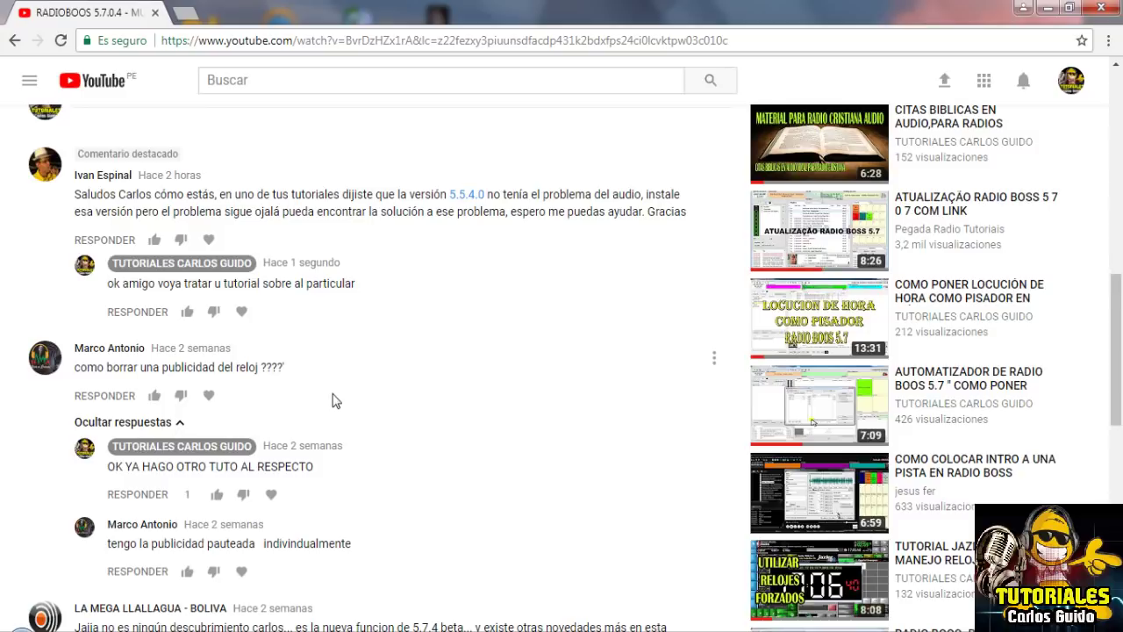
{"action": "scroll", "coordinate": [335, 400], "scroll_direction": "down", "scroll_amount": 3}
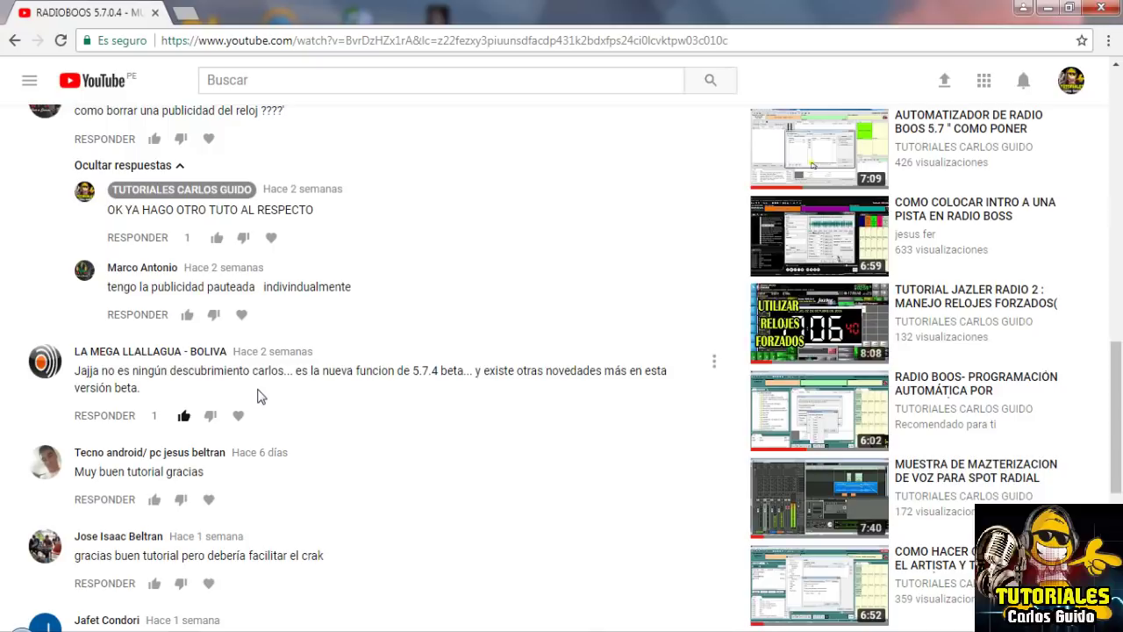
{"action": "scroll", "coordinate": [257, 397], "scroll_direction": "up", "scroll_amount": 15}
{"action": "scroll", "coordinate": [258, 396], "scroll_direction": "down", "scroll_amount": 5}
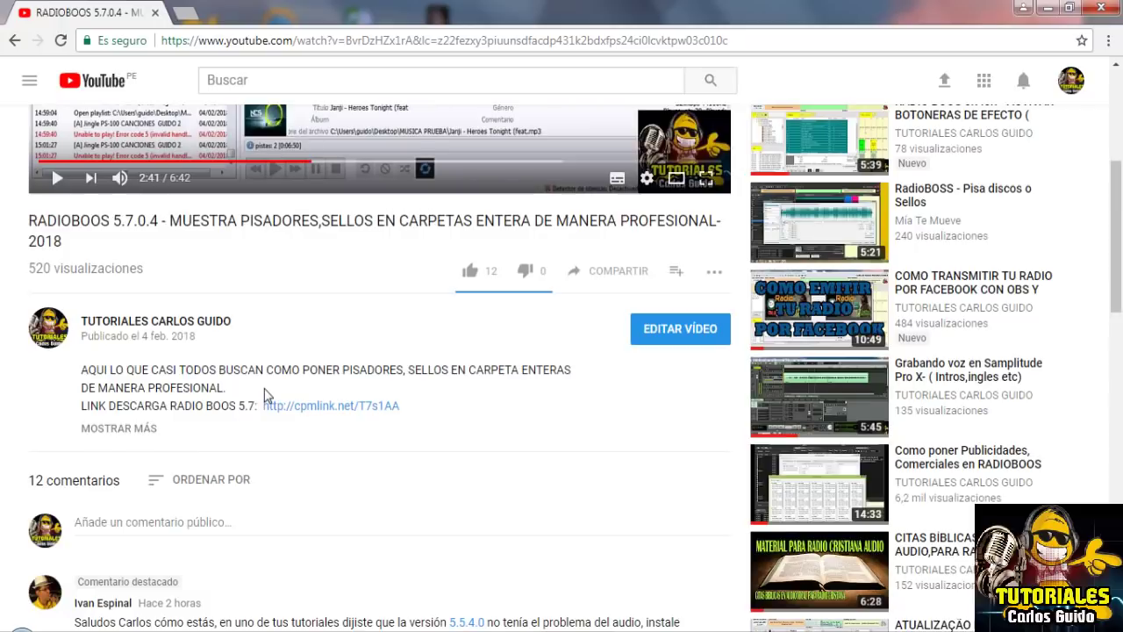
Open the video's YouTube channel, look over its uploaded and popular videos, and switch back to RadioBOSS.
{"action": "left_click", "coordinate": [141, 325]}
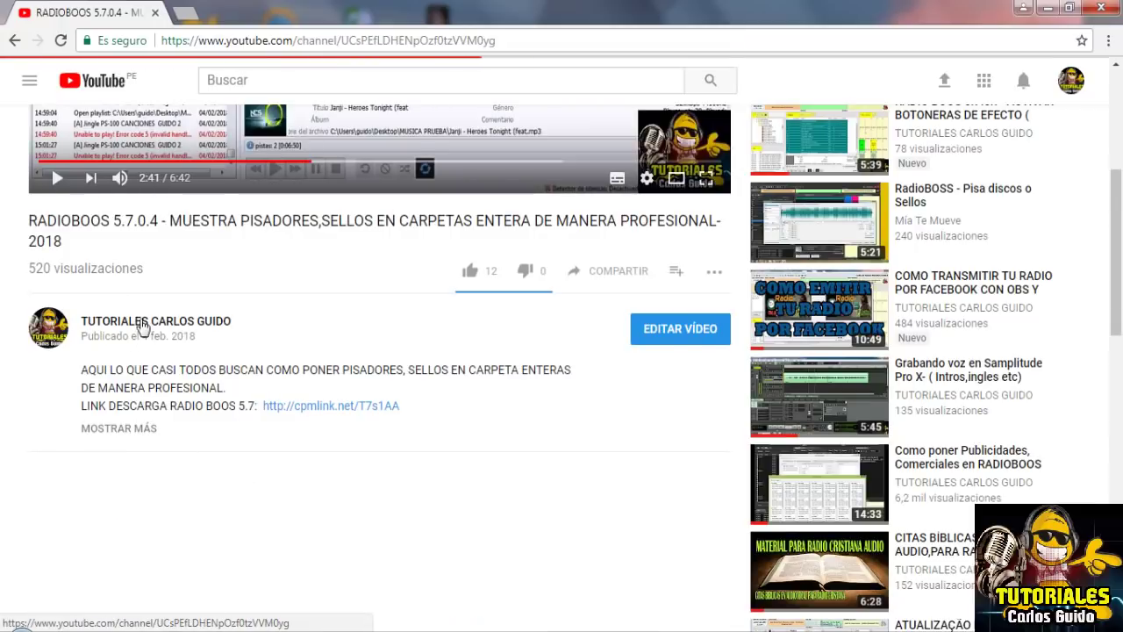
{"action": "scroll", "coordinate": [141, 325], "scroll_direction": "down", "scroll_amount": 3}
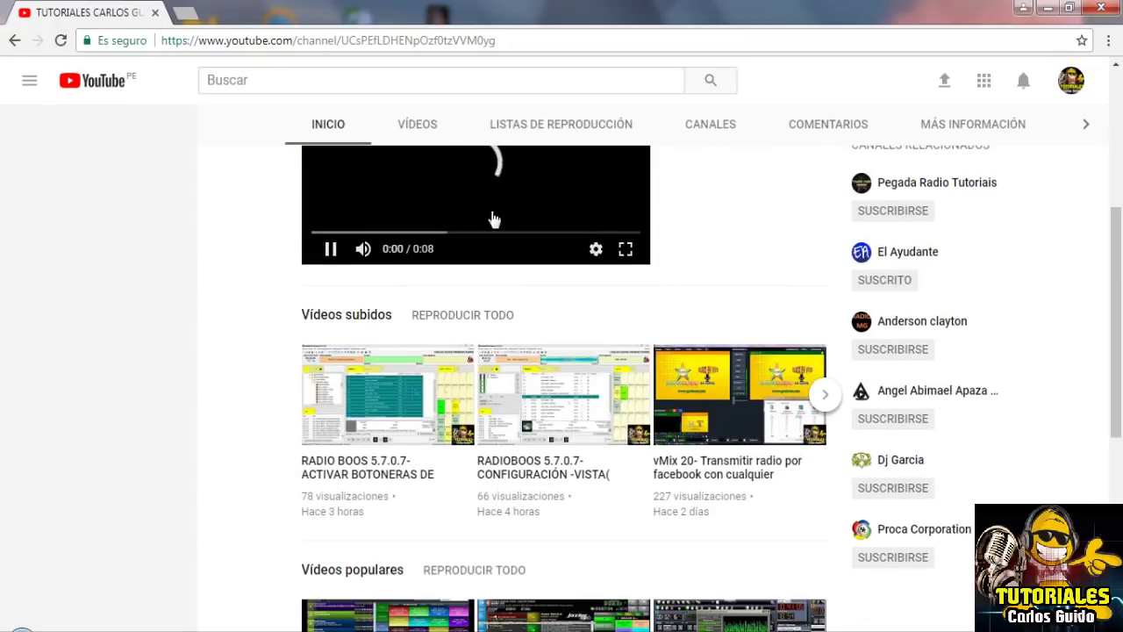
{"action": "scroll", "coordinate": [307, 397], "scroll_direction": "down", "scroll_amount": 3}
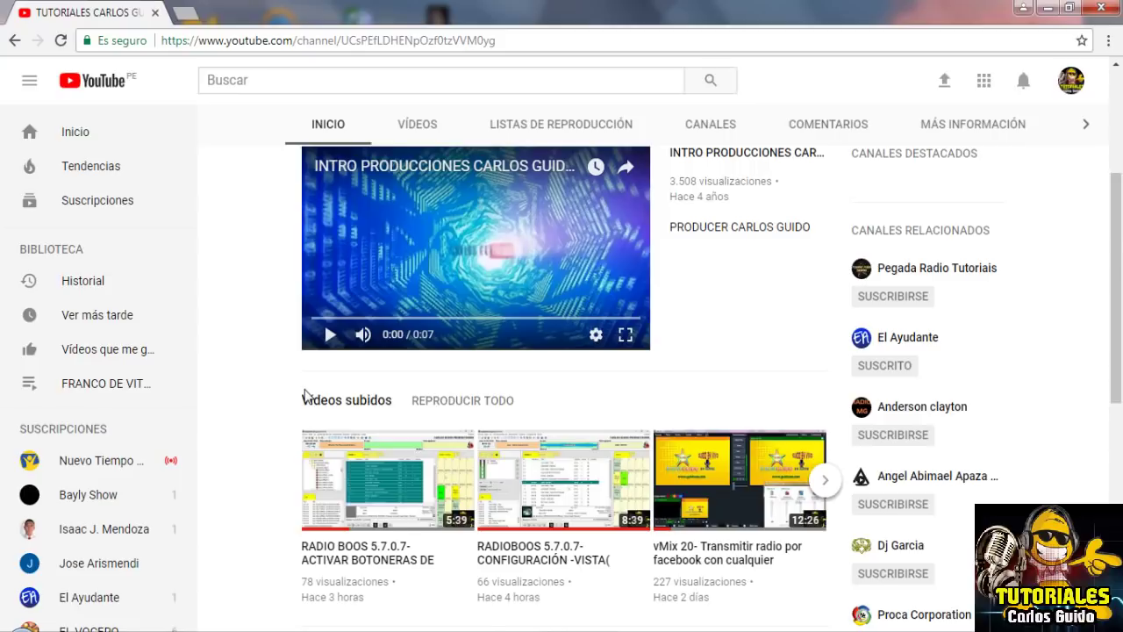
{"action": "scroll", "coordinate": [306, 397], "scroll_direction": "down", "scroll_amount": 2}
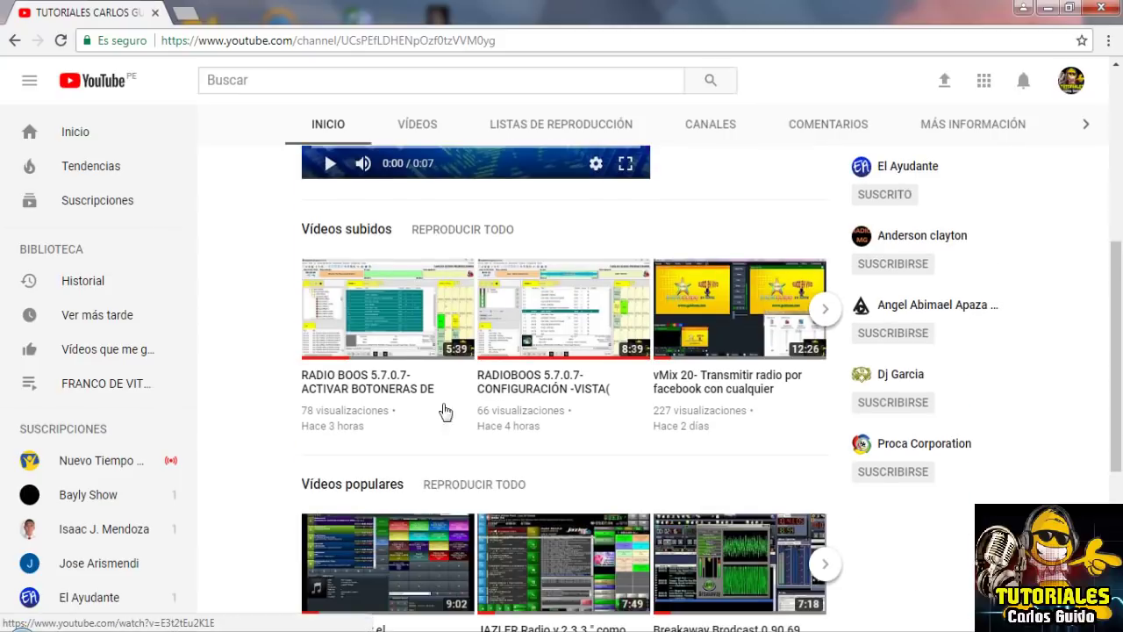
{"action": "scroll", "coordinate": [409, 366], "scroll_direction": "down", "scroll_amount": 1}
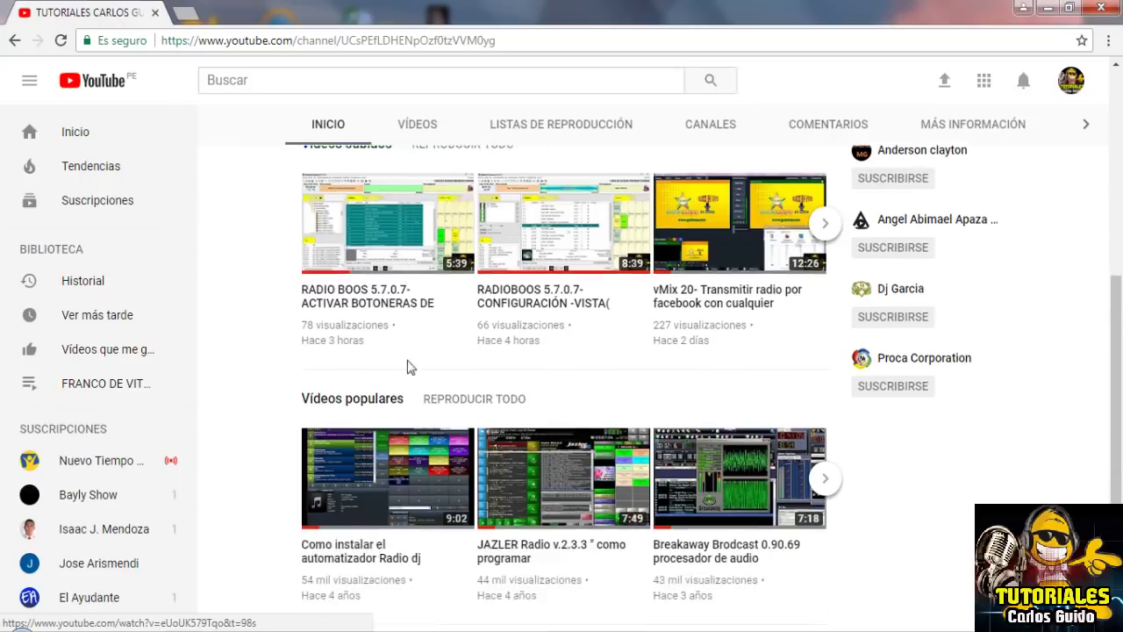
{"action": "scroll", "coordinate": [412, 367], "scroll_direction": "up", "scroll_amount": 5}
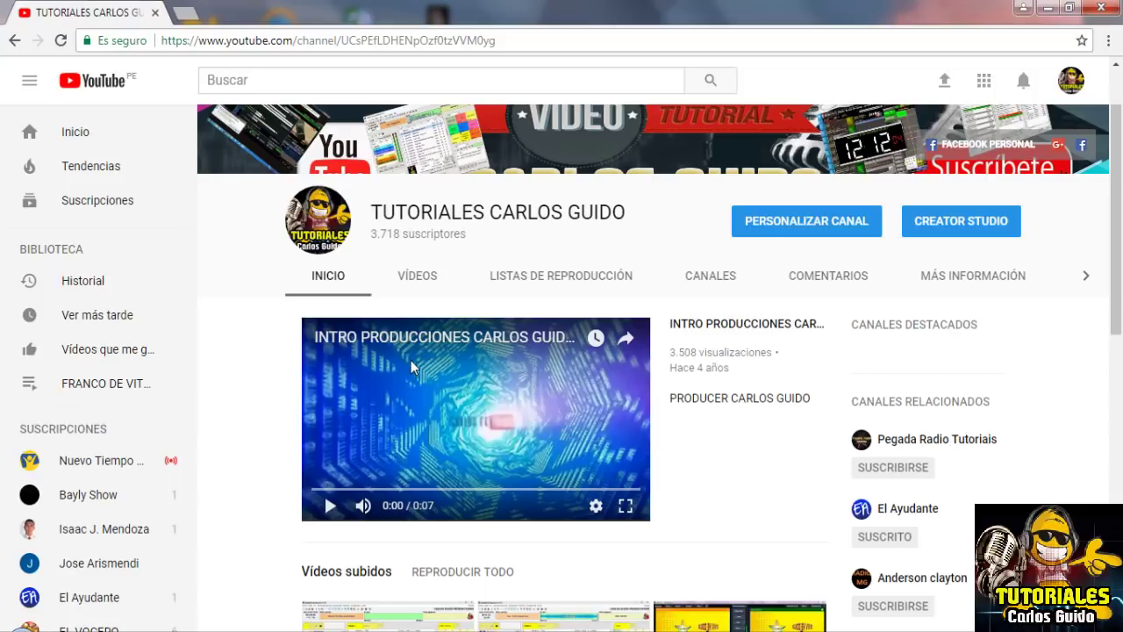
{"action": "key", "text": "alt+Tab"}
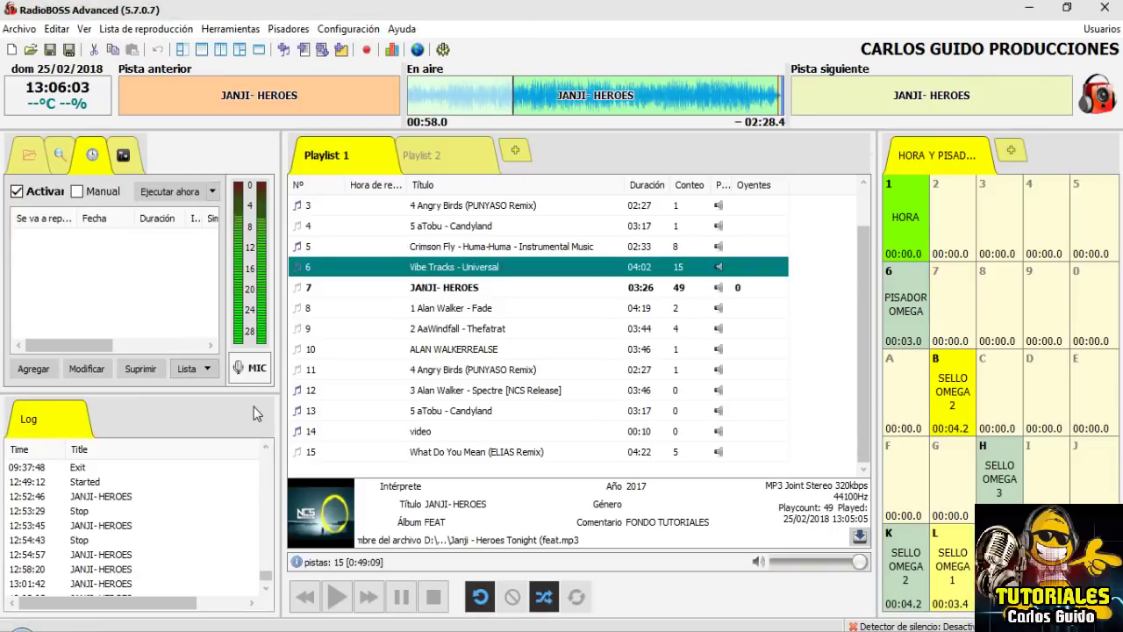